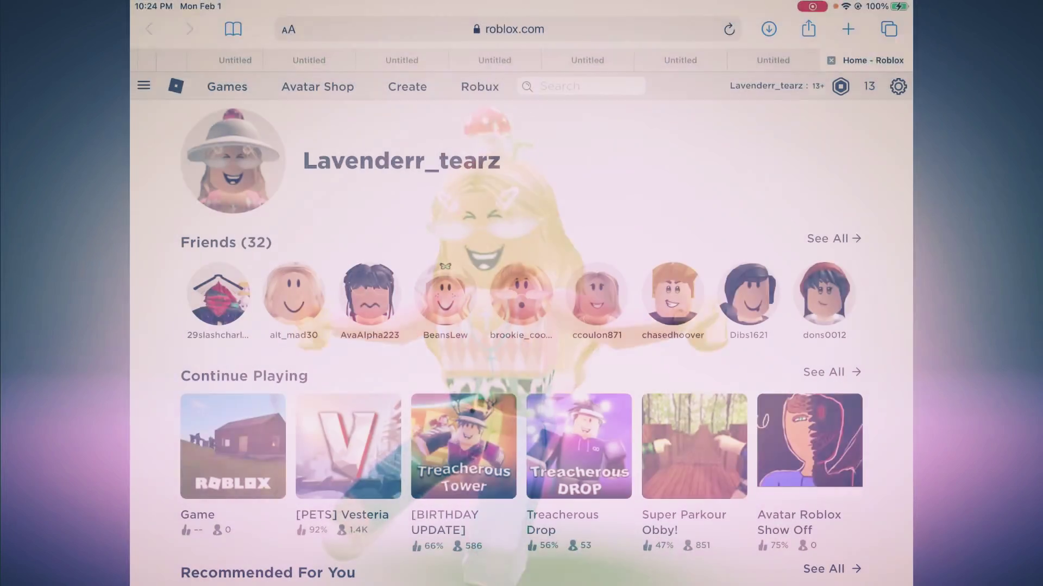
{"action": "scroll", "coordinate": [521, 342], "scroll_direction": "down", "scroll_amount": 5}
{"action": "scroll", "coordinate": [522, 342], "scroll_direction": "down", "scroll_amount": 6}
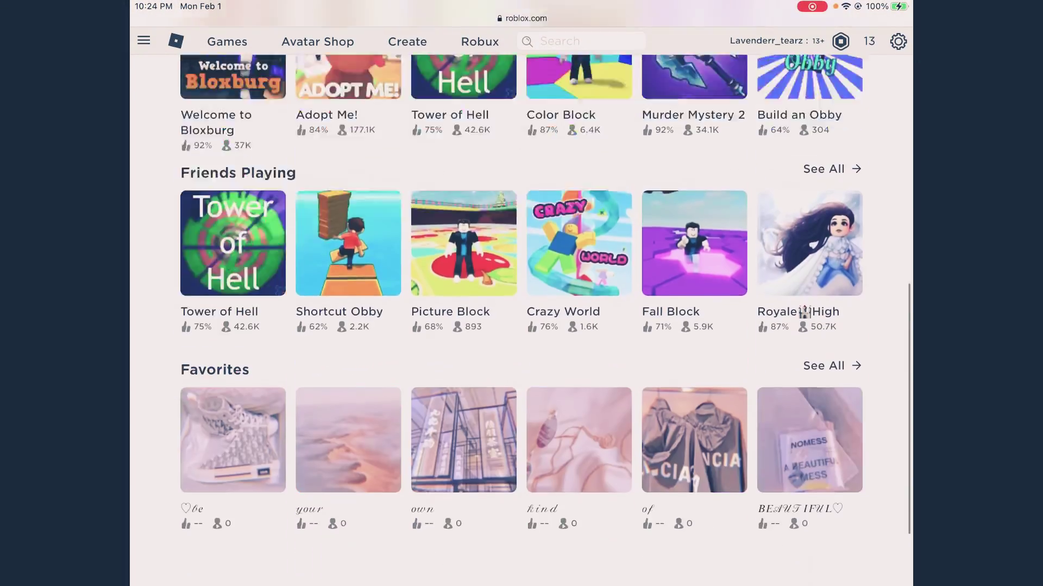
{"action": "scroll", "coordinate": [521, 342], "scroll_direction": "down", "scroll_amount": 3}
{"action": "scroll", "coordinate": [521, 343], "scroll_direction": "up", "scroll_amount": 15}
{"action": "scroll", "coordinate": [522, 342], "scroll_direction": "down", "scroll_amount": 1}
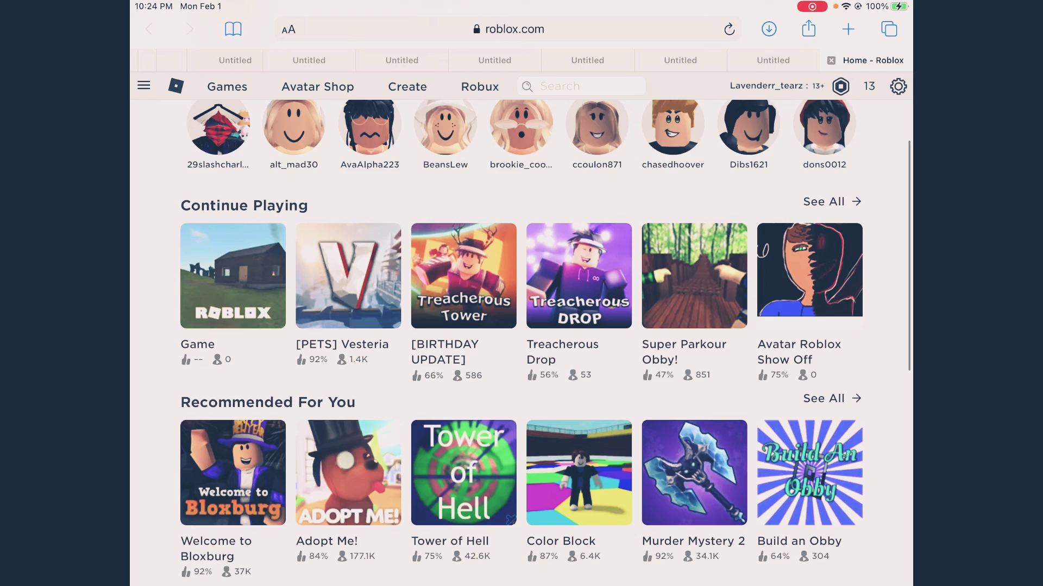
{"action": "scroll", "coordinate": [521, 342], "scroll_direction": "up", "scroll_amount": 4}
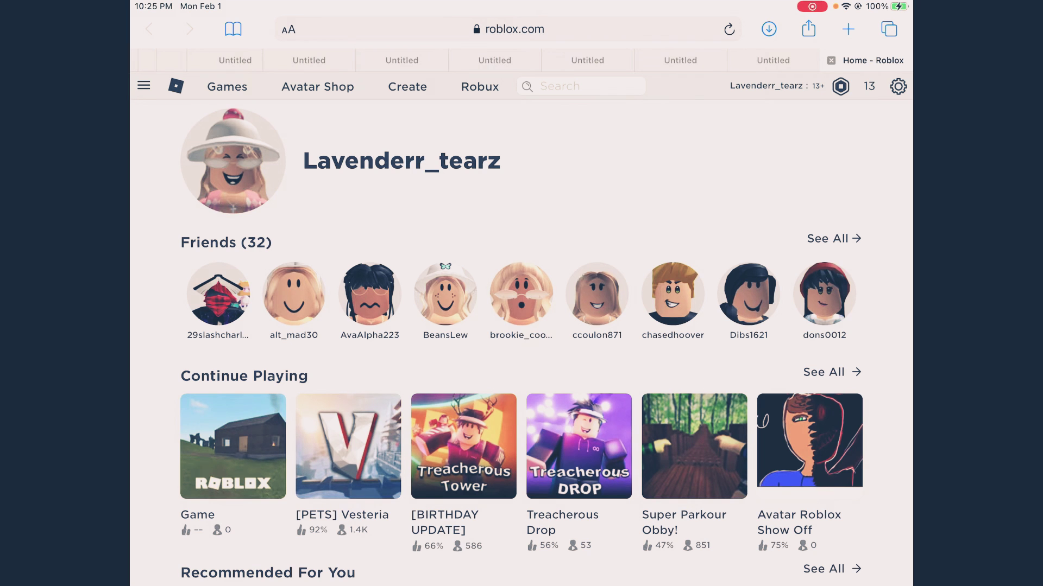
Screenshot the Roblox home page and circle the aA button in red
{"action": "key", "text": "super+shift+3"}
{"action": "left_click", "coordinate": [865, 155]}
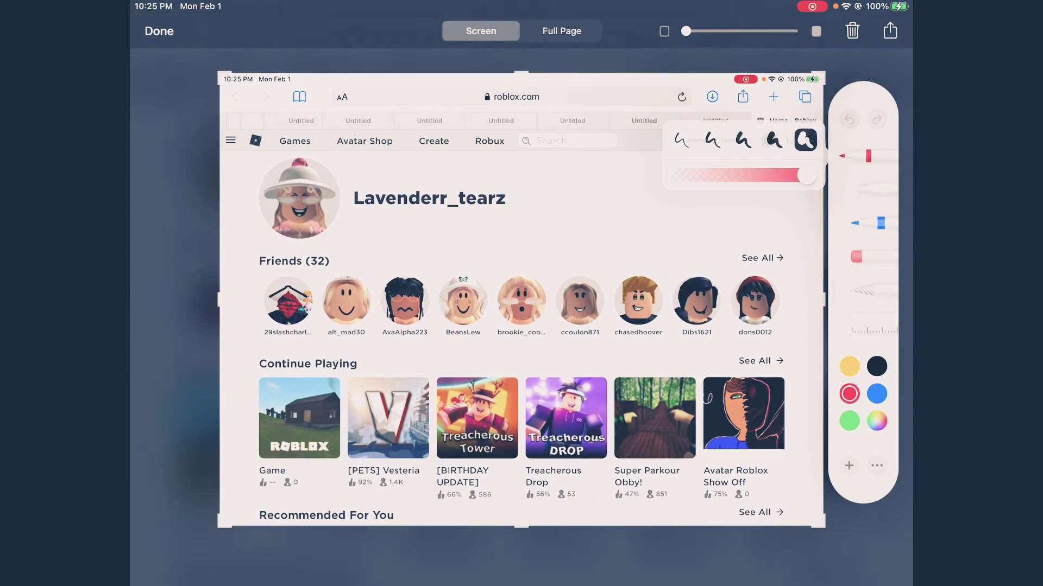
{"action": "scroll", "coordinate": [289, 77], "scroll_direction": "up", "scroll_amount": 5}
{"action": "left_click_drag", "start_coordinate": [430, 91], "coordinate": [461, 82]}
{"action": "left_click", "coordinate": [159, 31]}
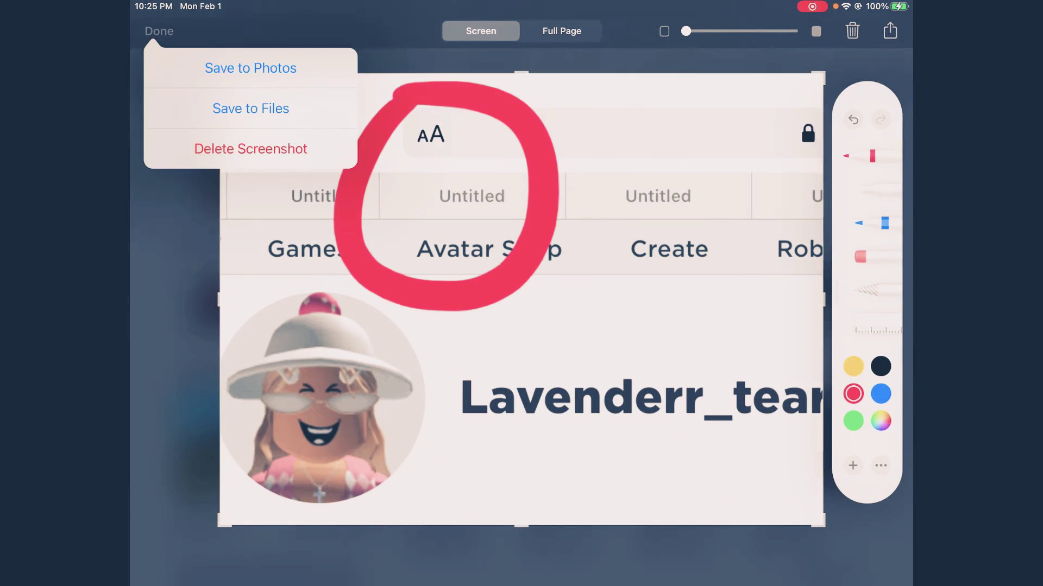
{"action": "left_click", "coordinate": [250, 148]}
Screenshot the aA menu with Request Desktop Website circled, then load the desktop site
{"action": "left_click", "coordinate": [285, 29]}
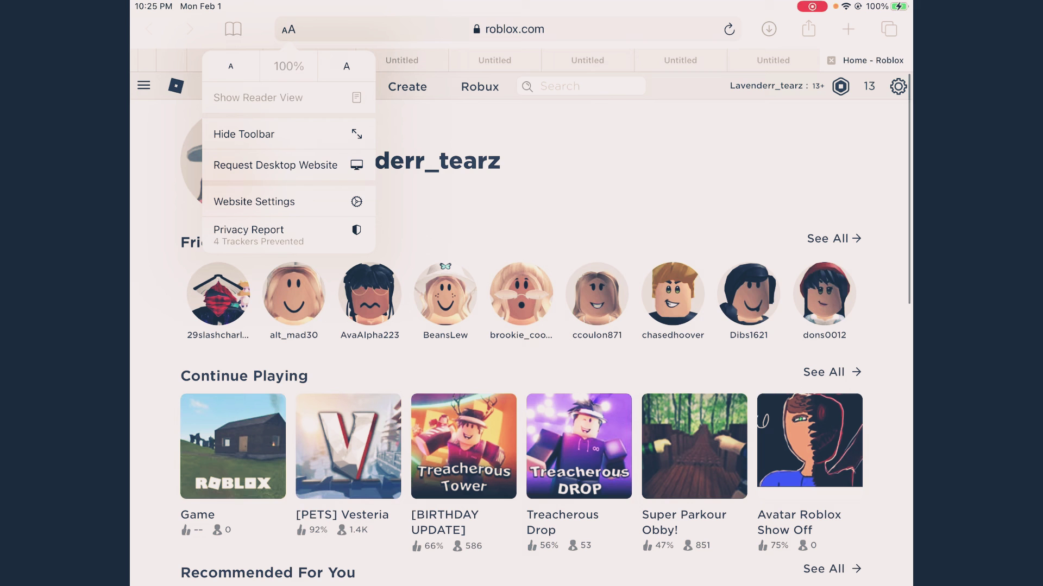
{"action": "key", "text": "super+shift+4"}
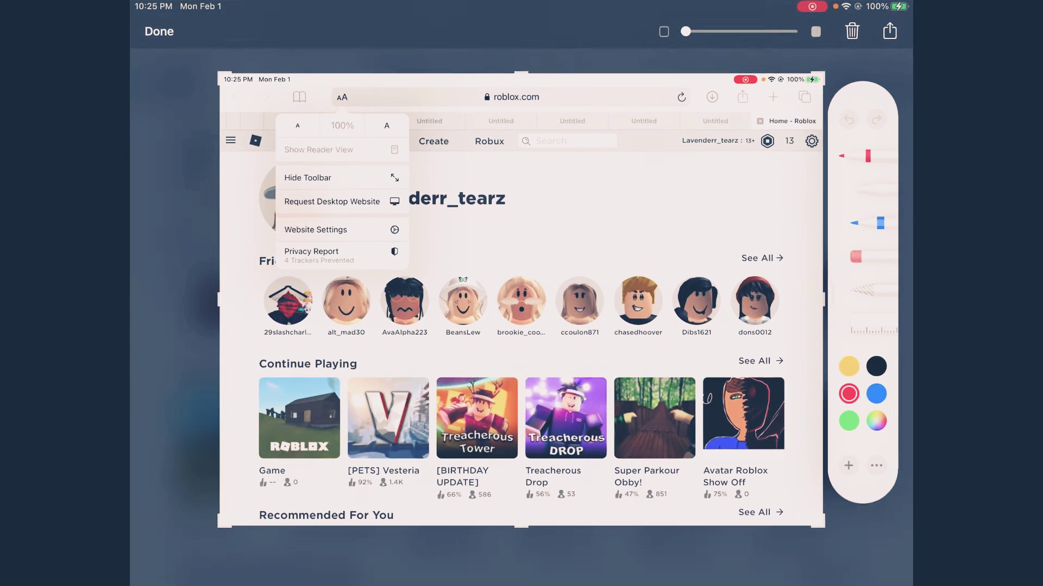
{"action": "scroll", "coordinate": [522, 302], "scroll_direction": "up", "scroll_amount": 5}
{"action": "mouse_move", "coordinate": [351, 222]}
{"action": "left_mouse_down"}
{"action": "mouse_move", "coordinate": [500, 199]}
{"action": "mouse_move", "coordinate": [337, 249]}
{"action": "left_mouse_up"}
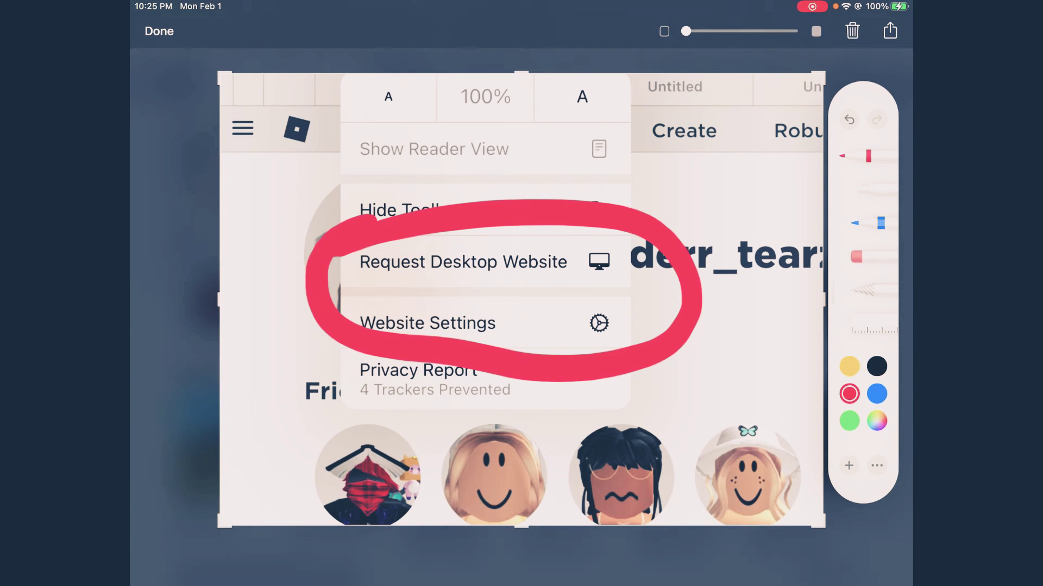
{"action": "left_click", "coordinate": [159, 31]}
{"action": "scroll", "coordinate": [522, 302], "scroll_direction": "up", "scroll_amount": 3}
{"action": "left_click", "coordinate": [250, 148]}
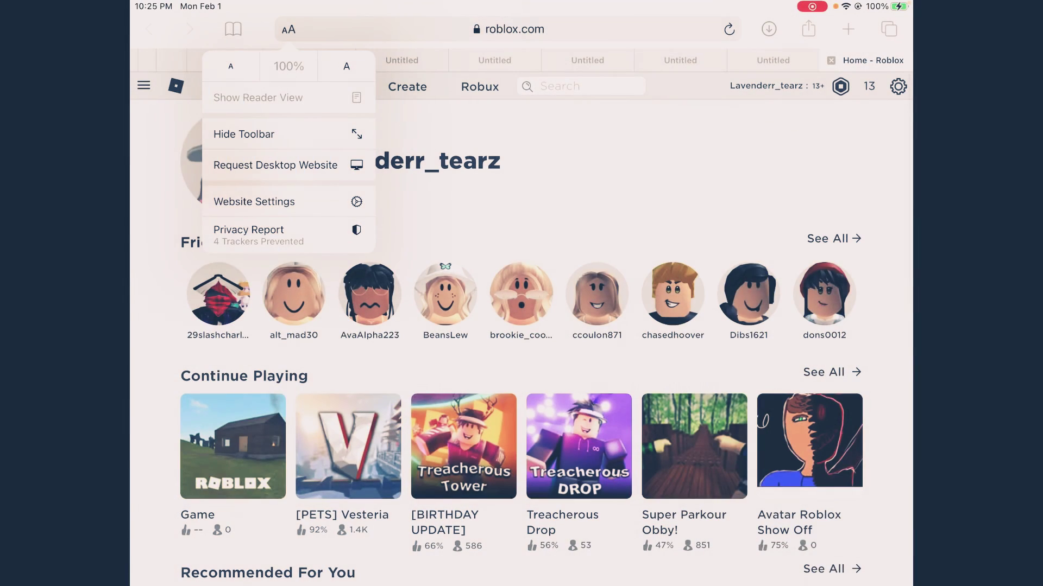
{"action": "left_click", "coordinate": [274, 165]}
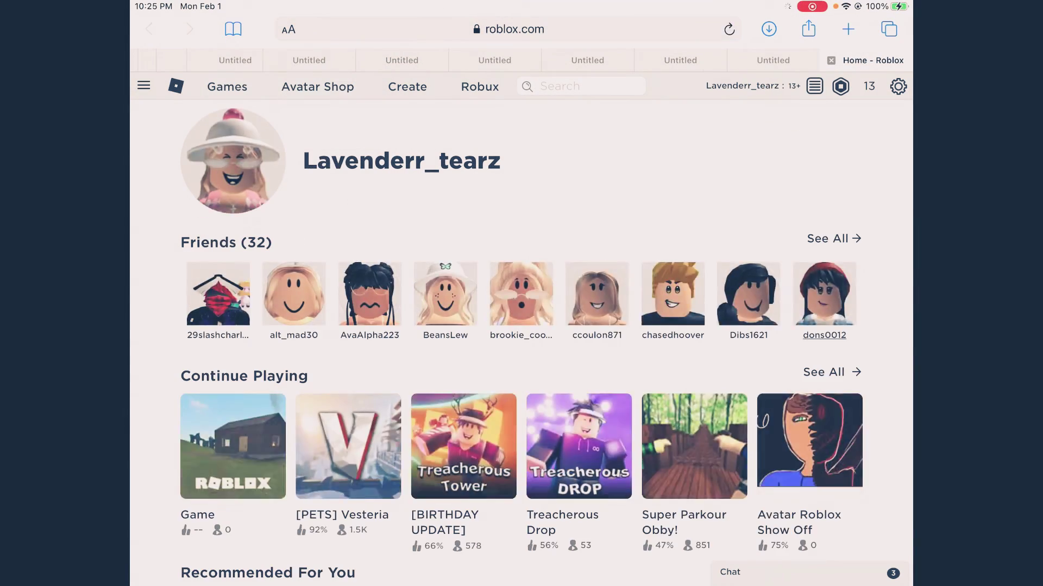
{"action": "scroll", "coordinate": [522, 326], "scroll_direction": "down", "scroll_amount": 1}
{"action": "scroll", "coordinate": [521, 326], "scroll_direction": "up", "scroll_amount": 1}
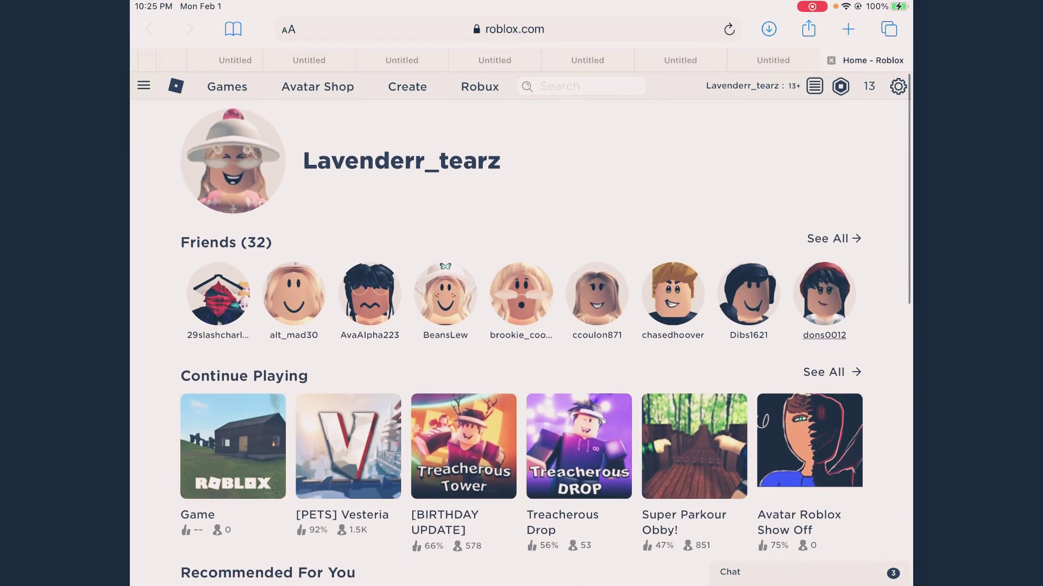
Open the Avatar Editor from the site's navigation menu
{"action": "left_click", "coordinate": [144, 87]}
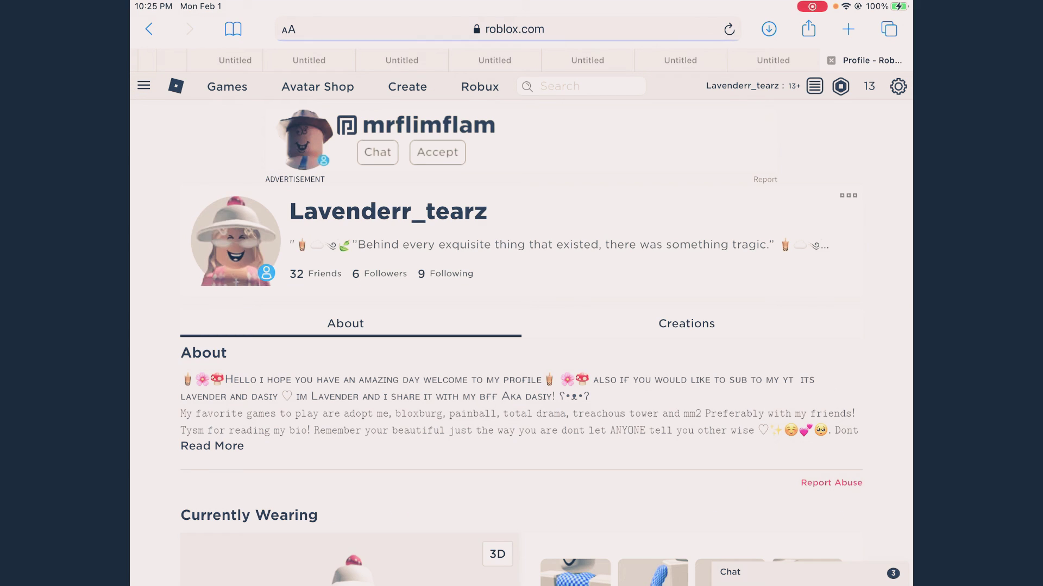
{"action": "left_click", "coordinate": [144, 86]}
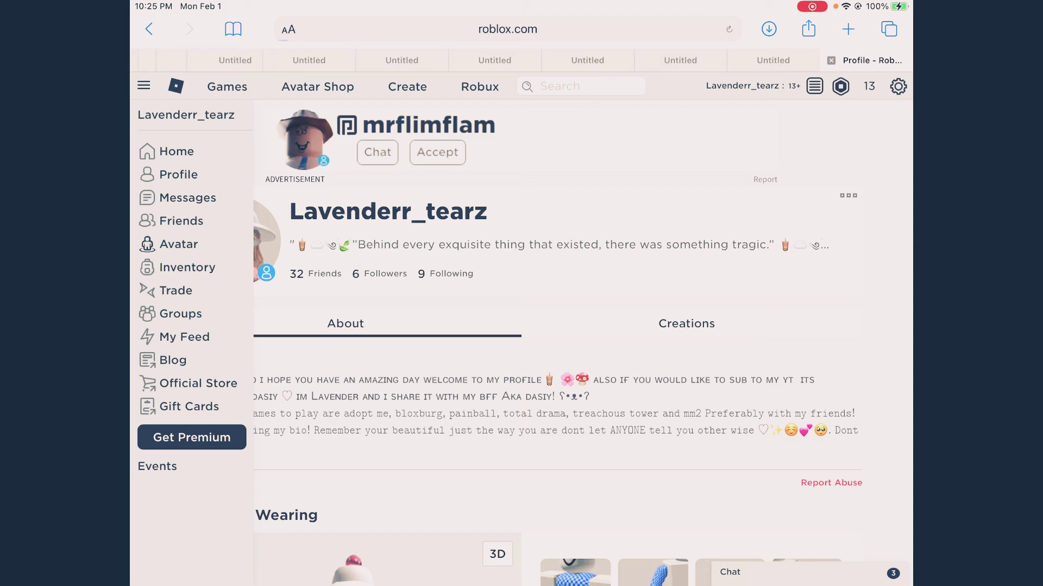
{"action": "left_click", "coordinate": [179, 243]}
{"action": "scroll", "coordinate": [522, 327], "scroll_direction": "down", "scroll_amount": 2}
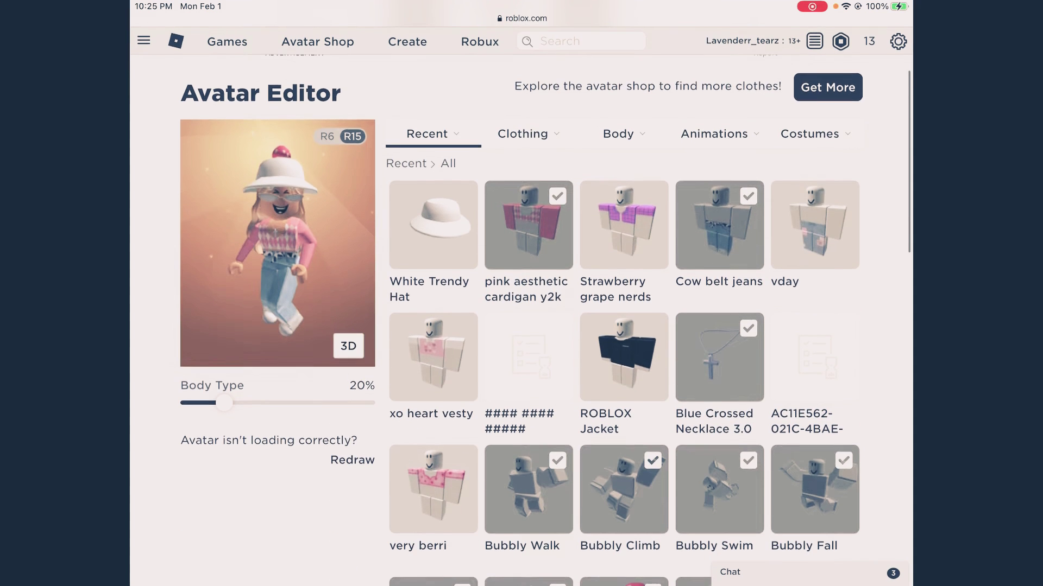
{"action": "scroll", "coordinate": [521, 326], "scroll_direction": "up", "scroll_amount": 3}
Reload the Avatar Editor as the mobile site, then back as the desktop site
{"action": "left_click", "coordinate": [233, 28]}
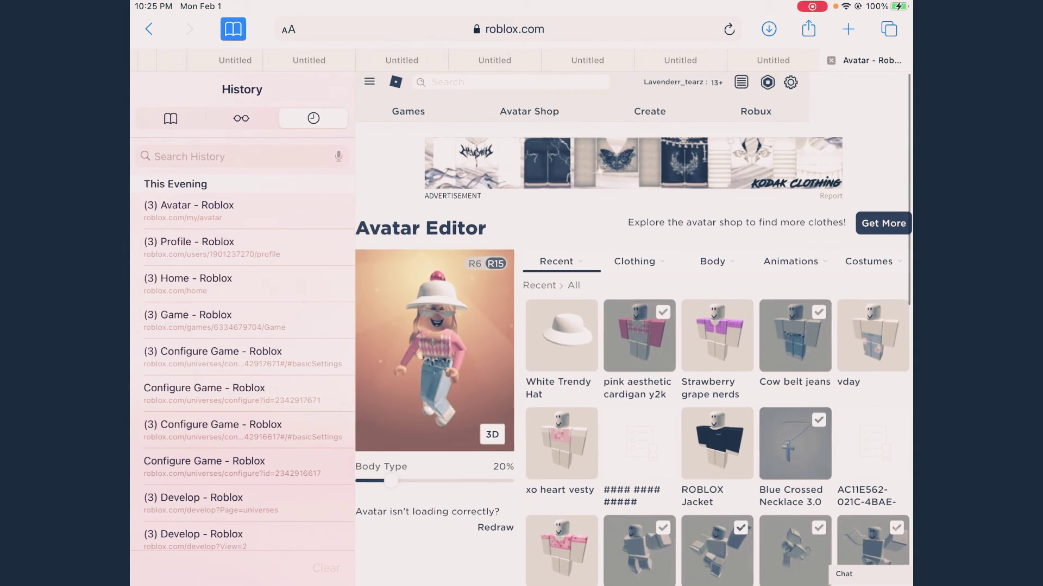
{"action": "left_click", "coordinate": [233, 28]}
{"action": "left_click", "coordinate": [288, 30]}
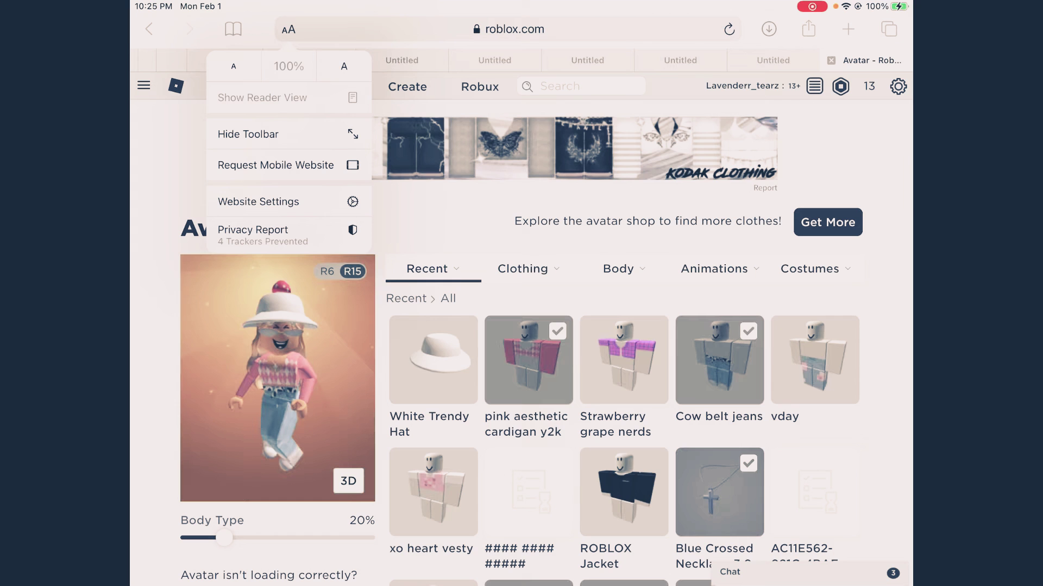
{"action": "left_click", "coordinate": [276, 165]}
{"action": "scroll", "coordinate": [522, 326], "scroll_direction": "up", "scroll_amount": 1}
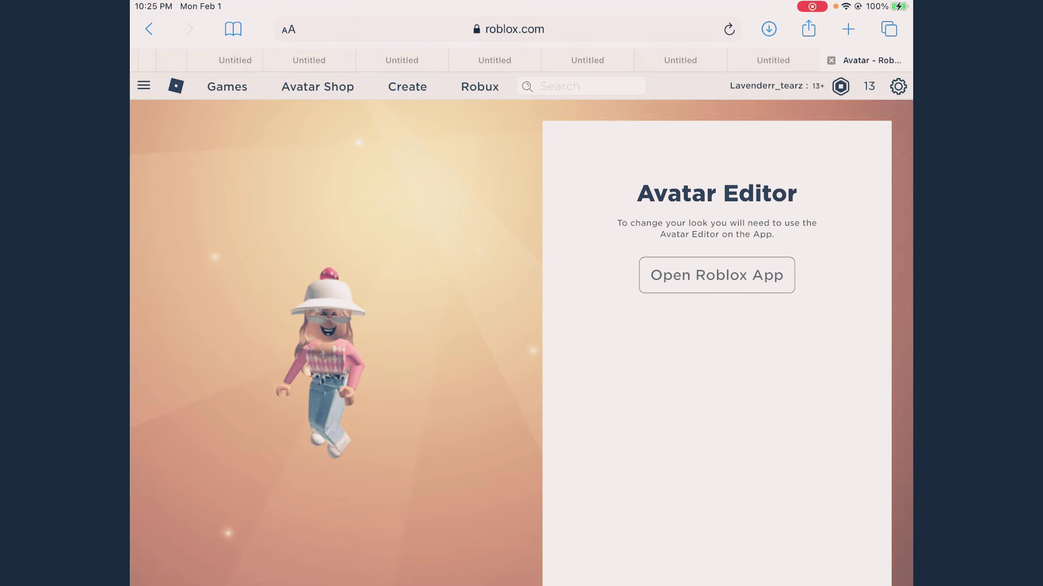
{"action": "left_click", "coordinate": [232, 29]}
{"action": "left_click", "coordinate": [234, 29]}
{"action": "left_click", "coordinate": [288, 30]}
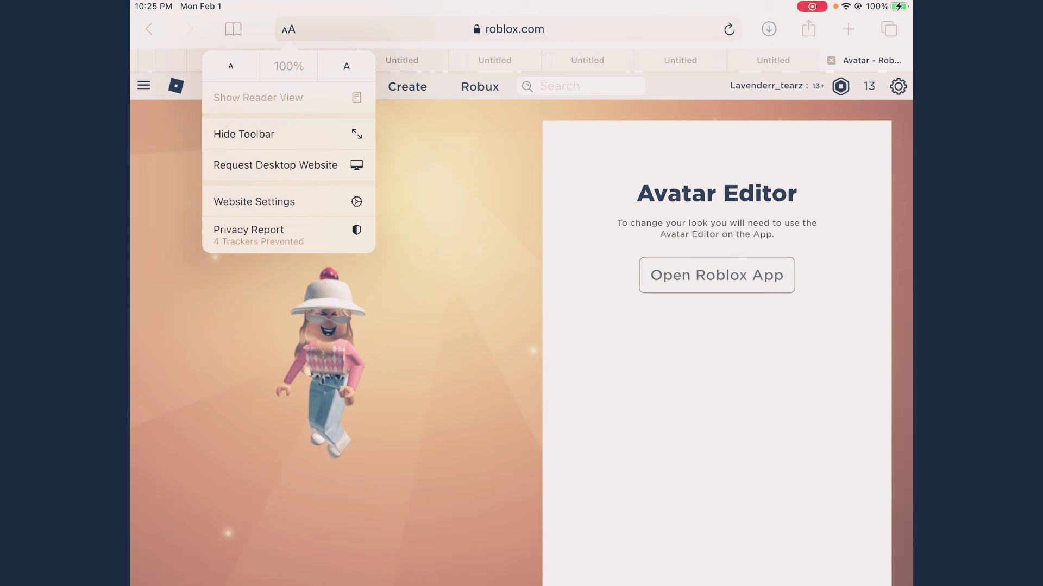
{"action": "left_click", "coordinate": [275, 165]}
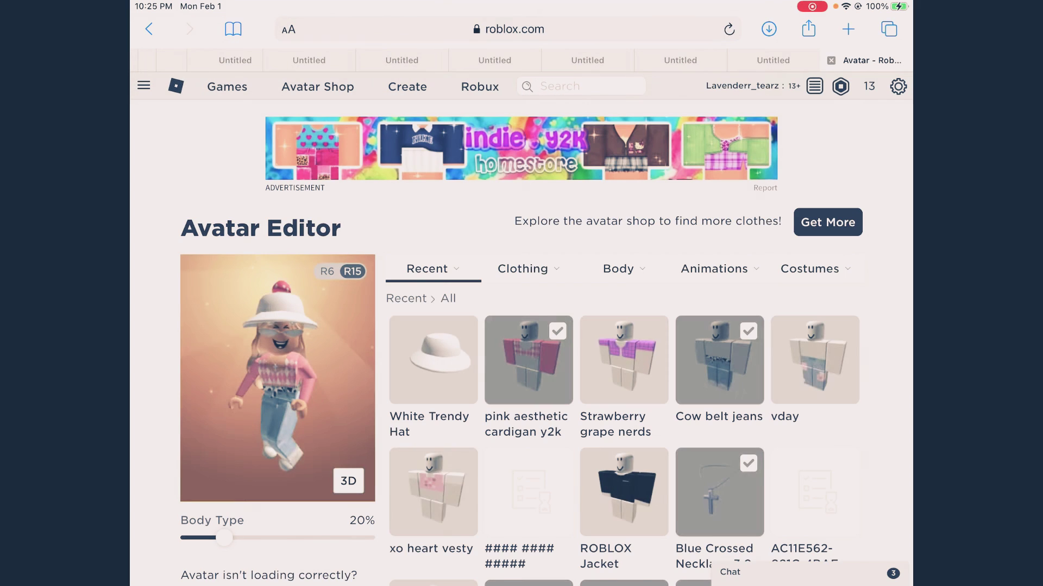
{"action": "scroll", "coordinate": [521, 326], "scroll_direction": "down", "scroll_amount": 1}
{"action": "scroll", "coordinate": [522, 326], "scroll_direction": "up", "scroll_amount": 2}
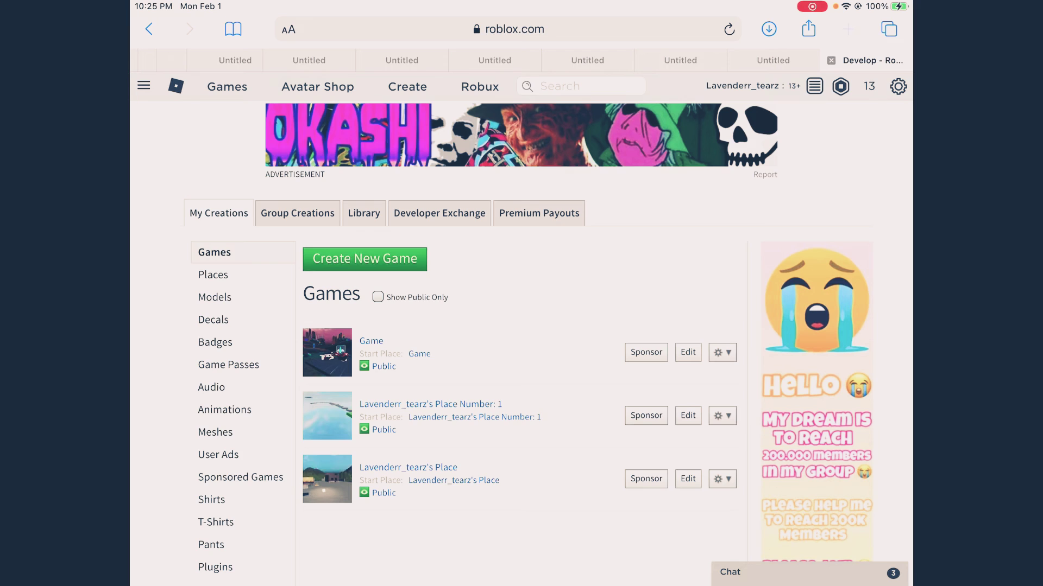
Open roblox.com/create in a new tab as the desktop site
{"action": "key", "text": "super+t"}
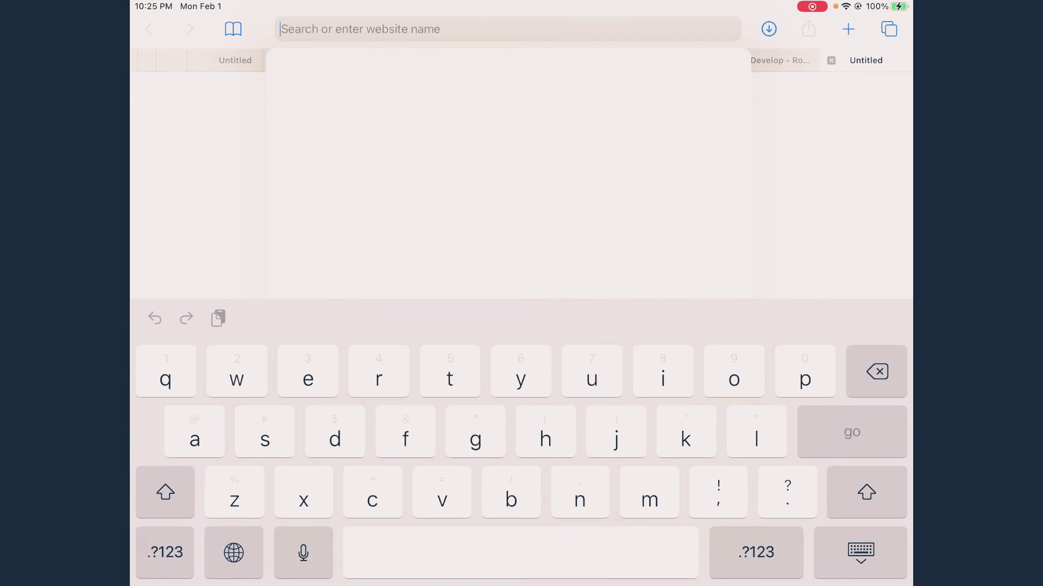
{"action": "type", "text": "rob"}
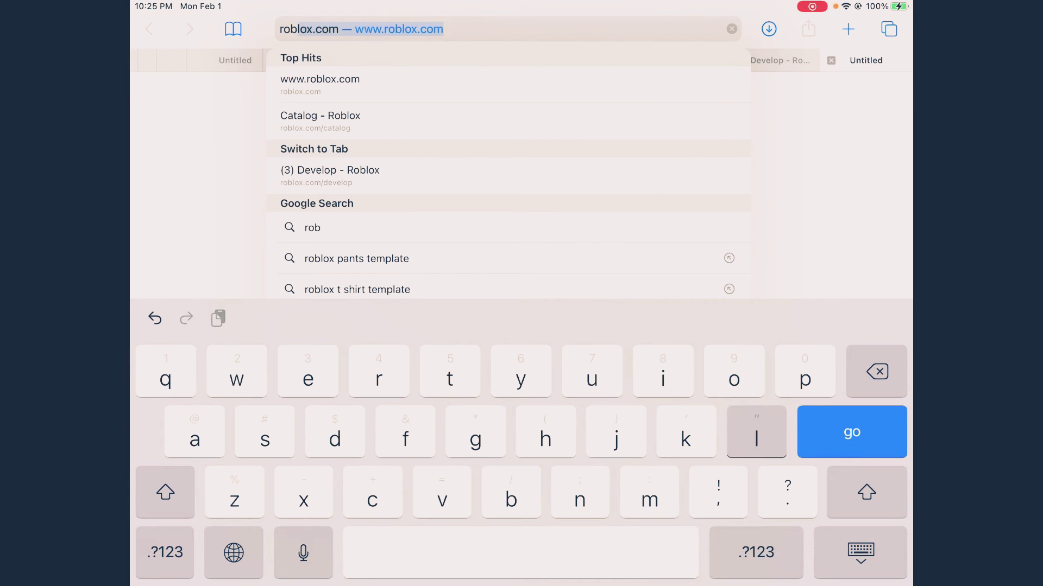
{"action": "type", "text": "lox.st"}
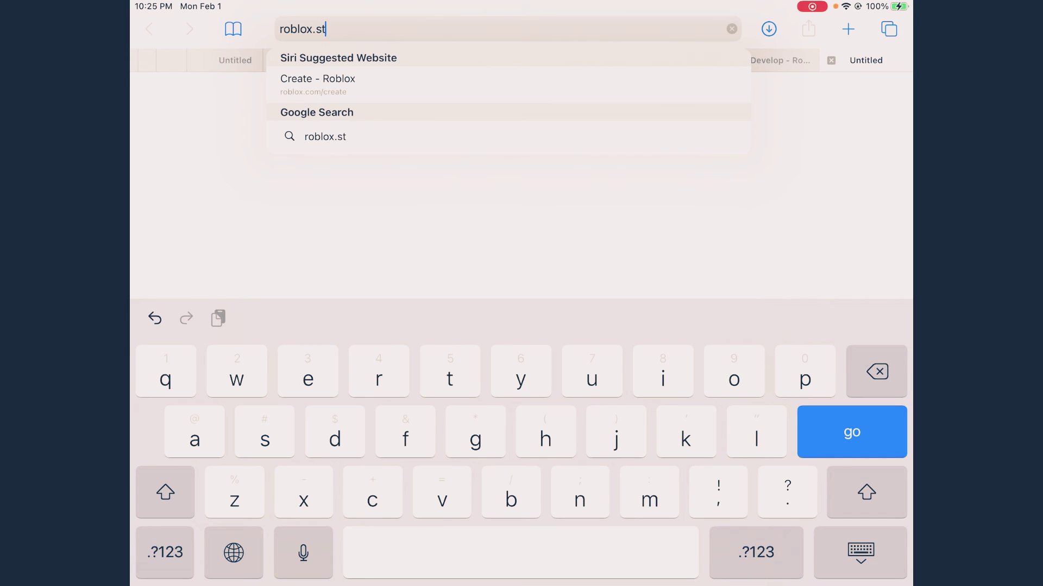
{"action": "left_click", "coordinate": [317, 82]}
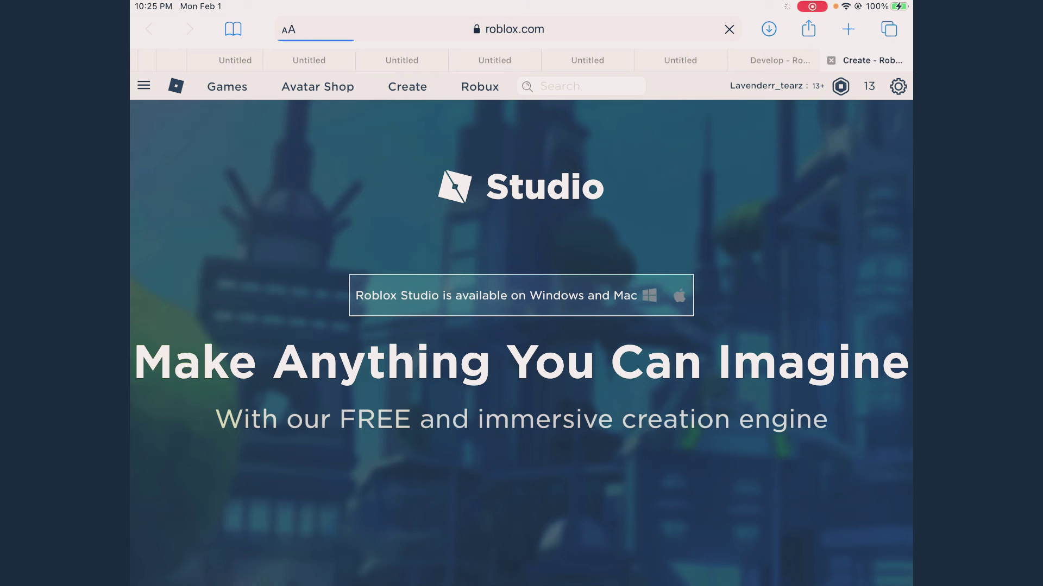
{"action": "scroll", "coordinate": [522, 342], "scroll_direction": "down", "scroll_amount": 2}
{"action": "scroll", "coordinate": [521, 343], "scroll_direction": "up", "scroll_amount": 2}
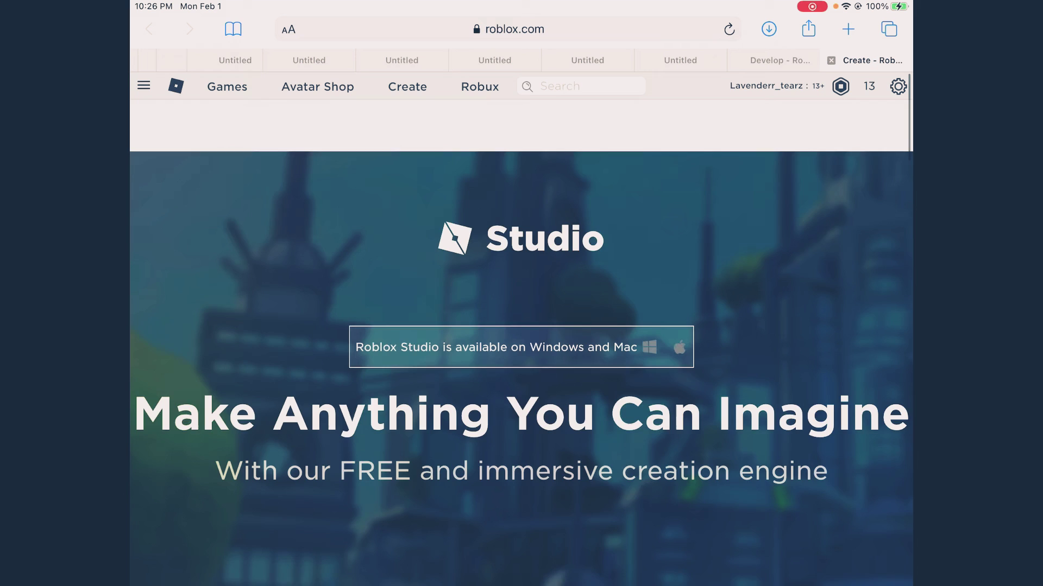
{"action": "left_click", "coordinate": [234, 30]}
{"action": "left_click", "coordinate": [289, 29]}
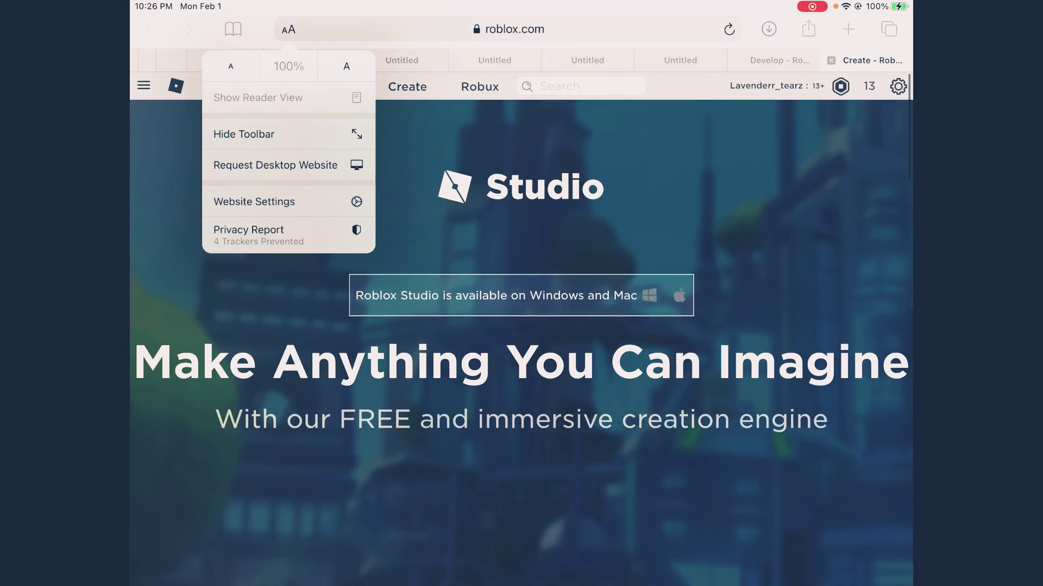
{"action": "left_click", "coordinate": [275, 165]}
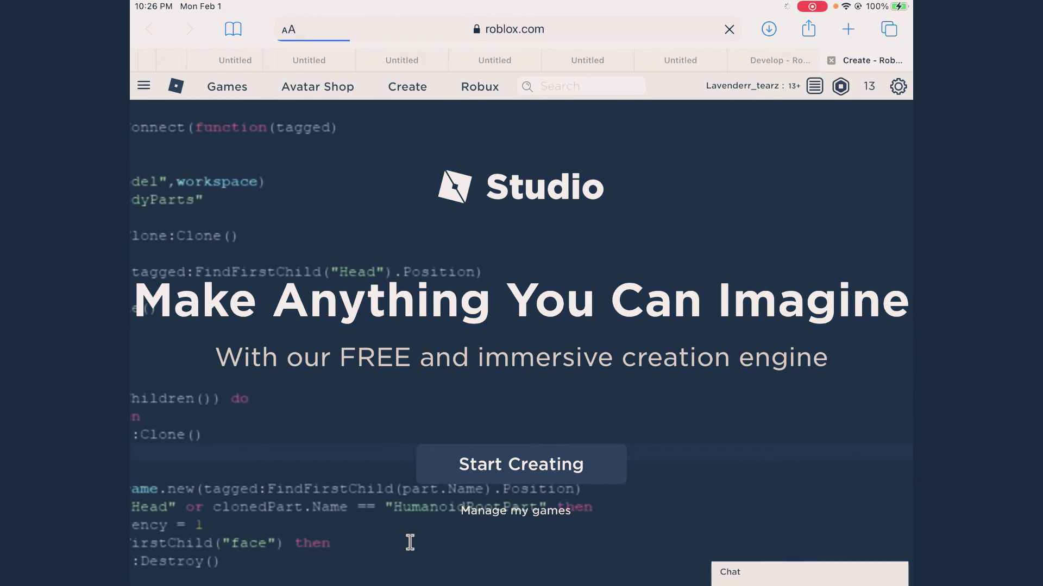
{"action": "scroll", "coordinate": [521, 326], "scroll_direction": "down", "scroll_amount": 2}
Try Start Creating, dismiss the Studio download prompt, and open Manage my games
{"action": "left_click", "coordinate": [521, 403]}
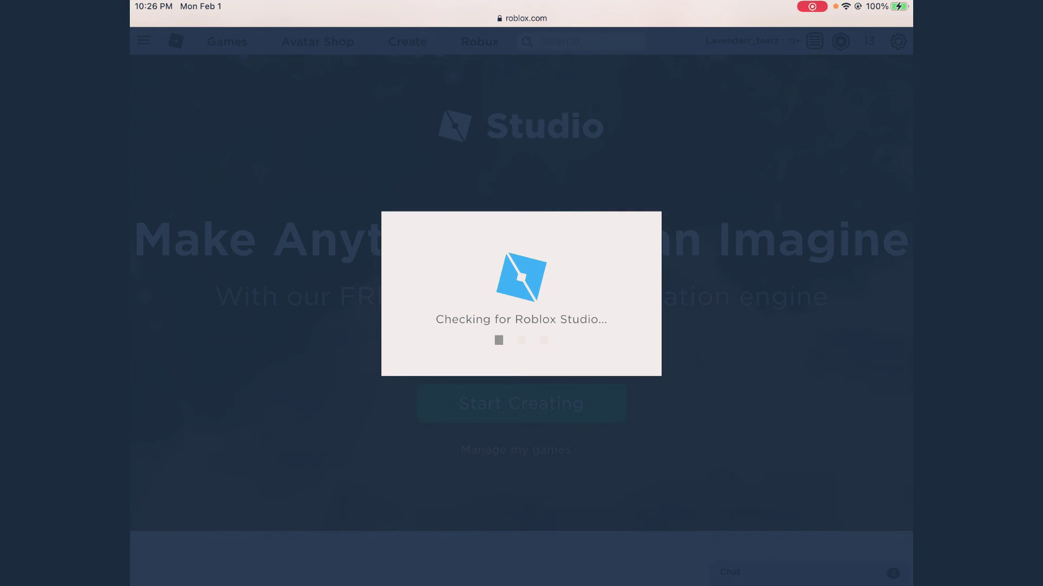
{"action": "left_click", "coordinate": [522, 17]}
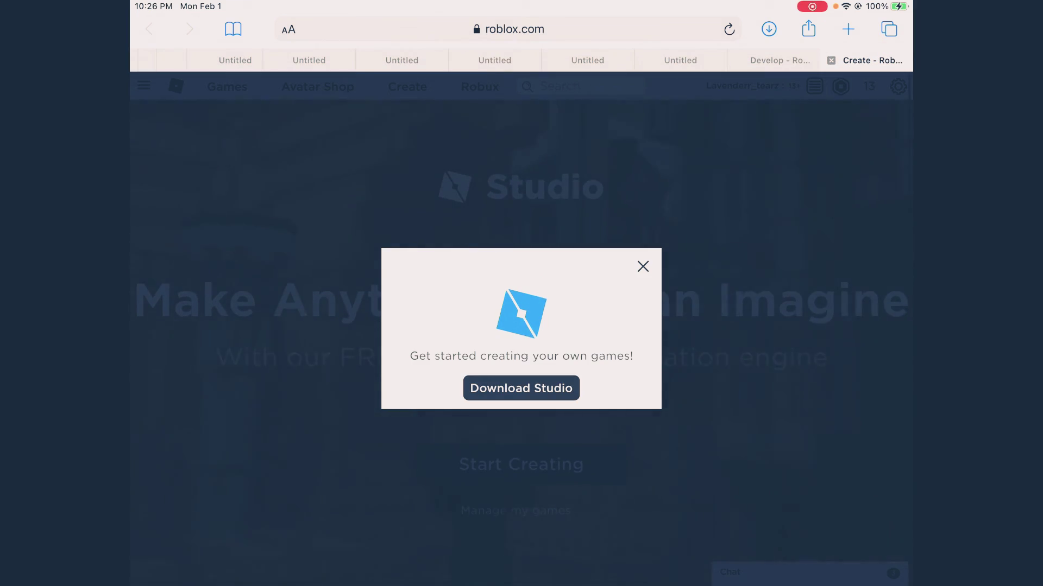
{"action": "left_click", "coordinate": [643, 266]}
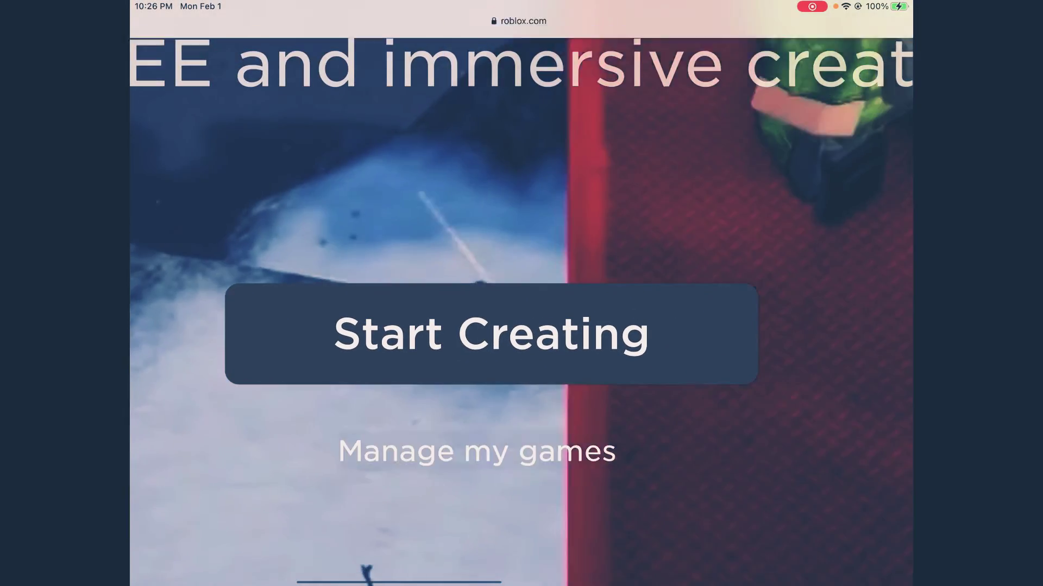
{"action": "left_click", "coordinate": [477, 451]}
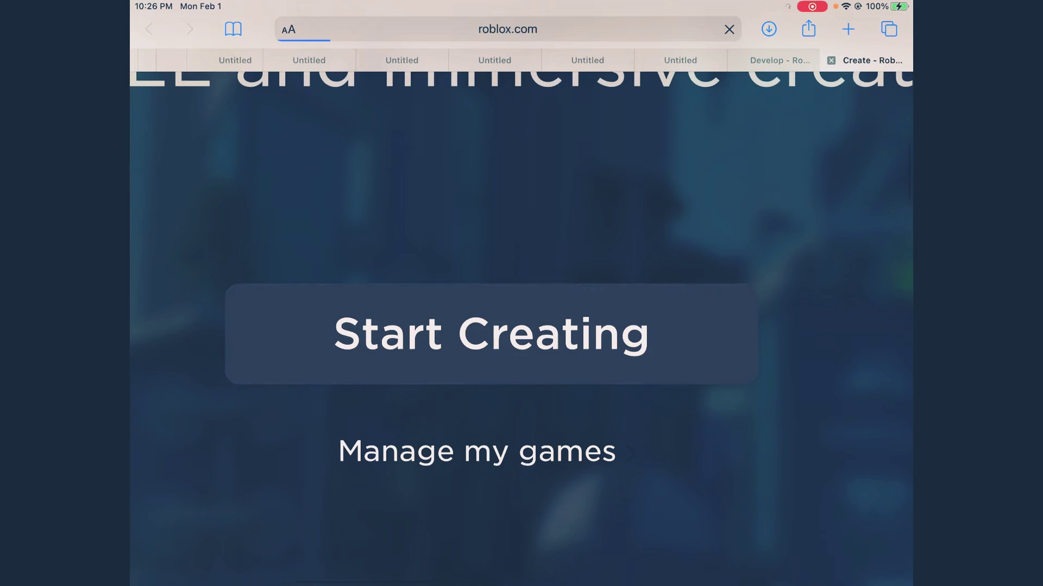
{"action": "scroll", "coordinate": [521, 326], "scroll_direction": "down", "scroll_amount": 5}
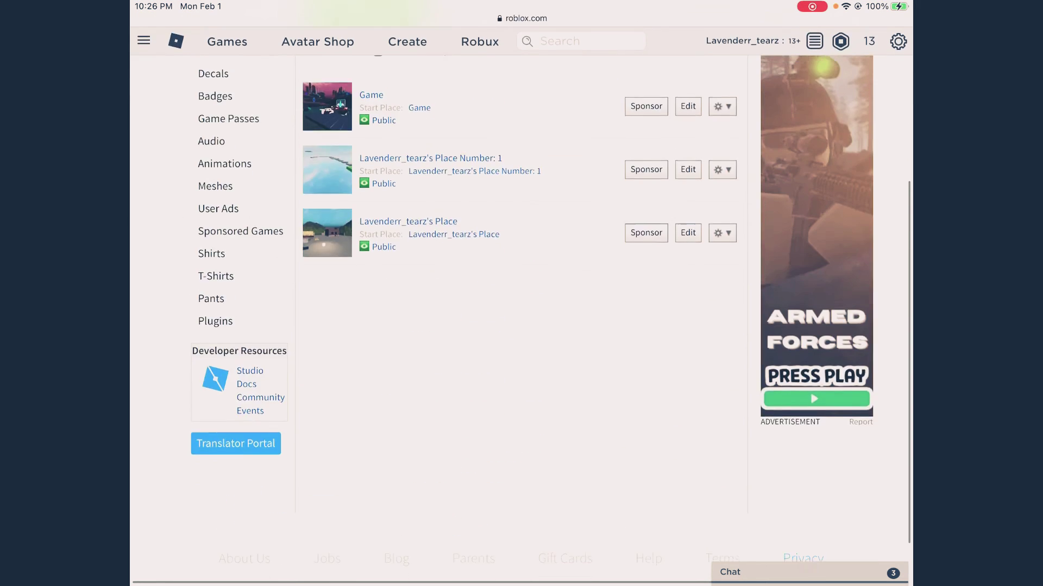
{"action": "scroll", "coordinate": [522, 326], "scroll_direction": "up", "scroll_amount": 5}
{"action": "scroll", "coordinate": [521, 326], "scroll_direction": "down", "scroll_amount": 5}
{"action": "scroll", "coordinate": [522, 293], "scroll_direction": "up", "scroll_amount": 3}
{"action": "scroll", "coordinate": [522, 293], "scroll_direction": "up", "scroll_amount": 2}
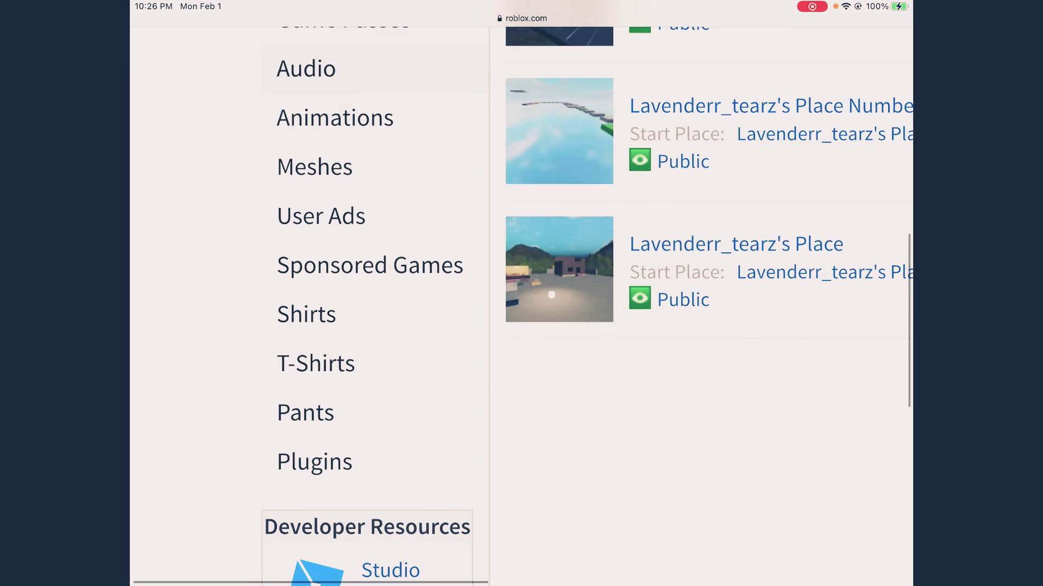
Open the Create a T-Shirt page from the T-Shirts section, then go to the iPad home screen
{"action": "left_click", "coordinate": [315, 363]}
{"action": "left_click_drag", "start_coordinate": [521, 582], "coordinate": [522, 326]}
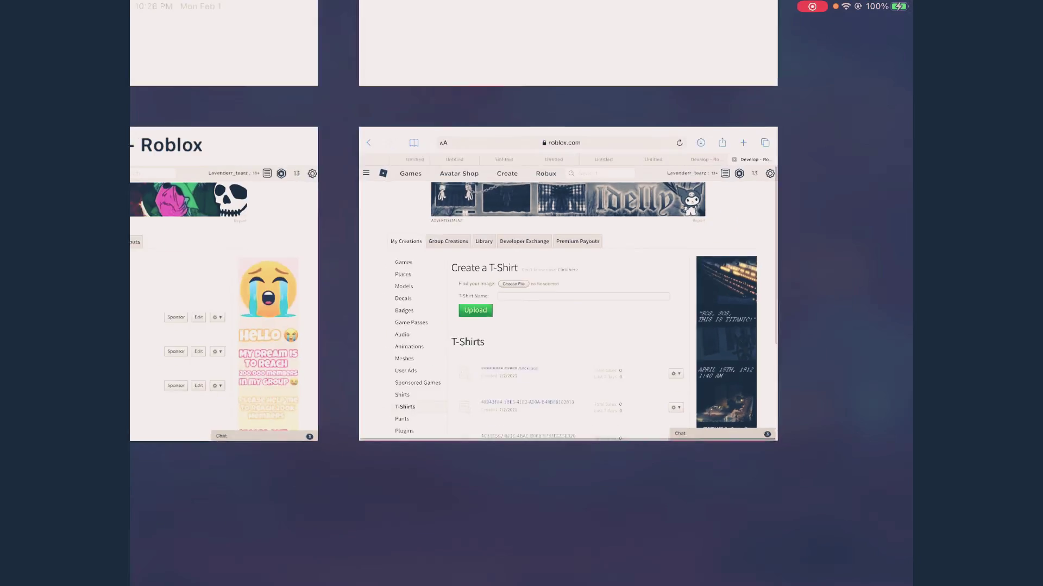
{"action": "left_click", "coordinate": [605, 250]}
{"action": "scroll", "coordinate": [521, 293], "scroll_direction": "up", "scroll_amount": 3}
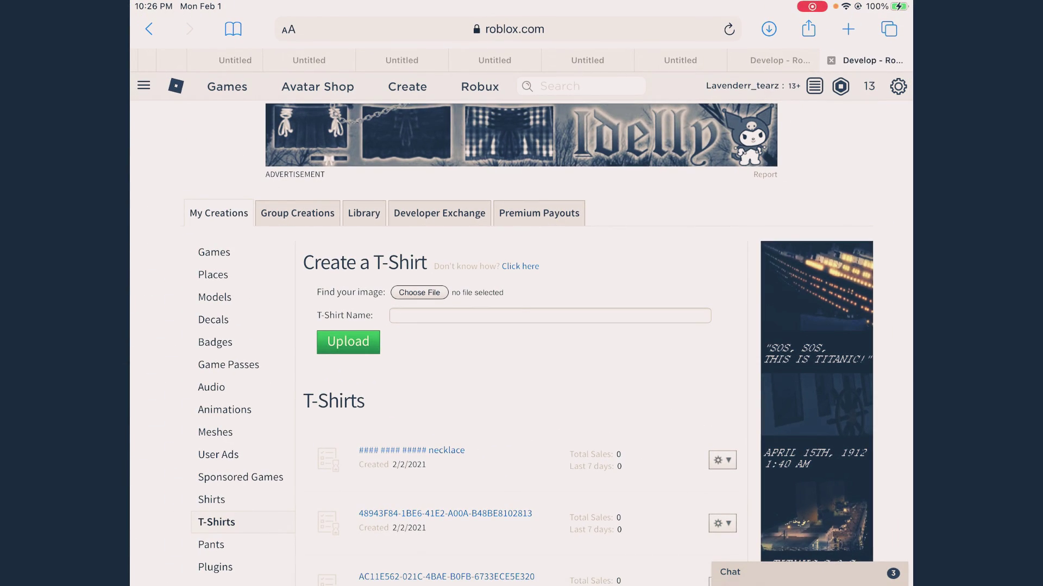
{"action": "left_click_drag", "start_coordinate": [521, 582], "coordinate": [522, 326]}
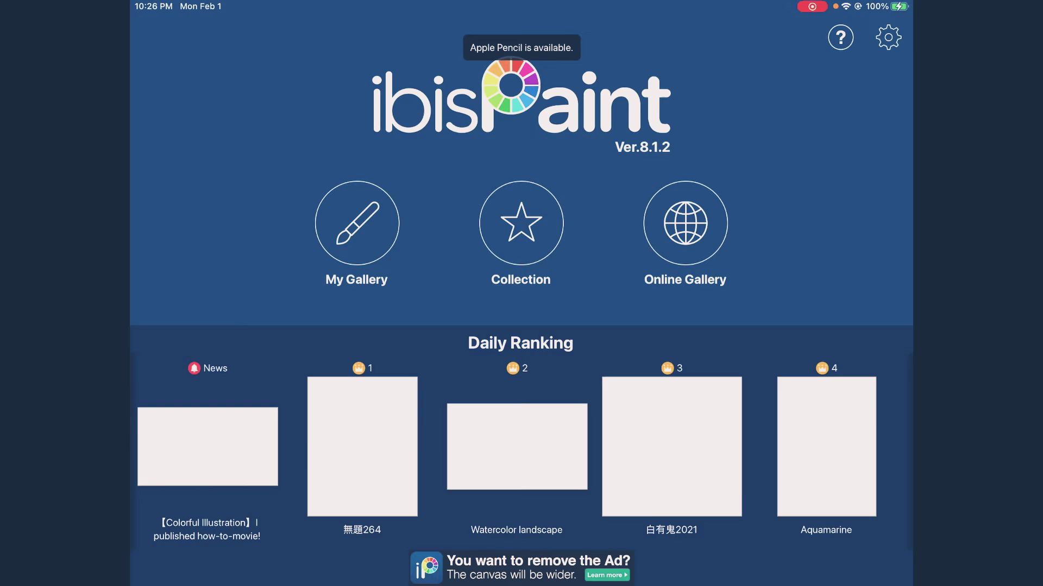
Create a blank 1131×1119 square canvas from My Gallery, skipping the photo picker
{"action": "left_click", "coordinate": [353, 229]}
{"action": "left_click", "coordinate": [667, 33]}
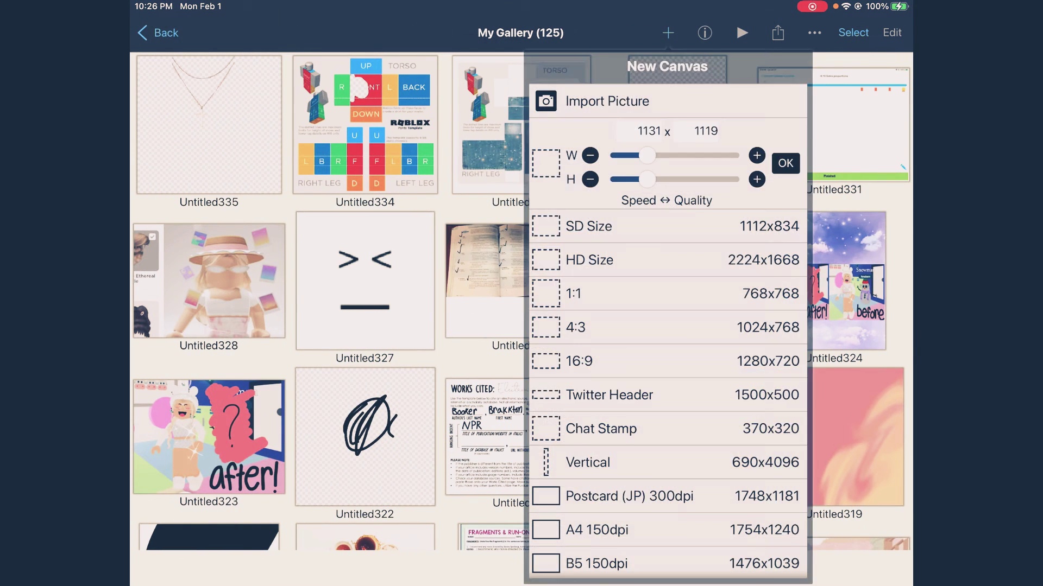
{"action": "left_click", "coordinate": [617, 99]}
{"action": "scroll", "coordinate": [667, 326], "scroll_direction": "down", "scroll_amount": 5}
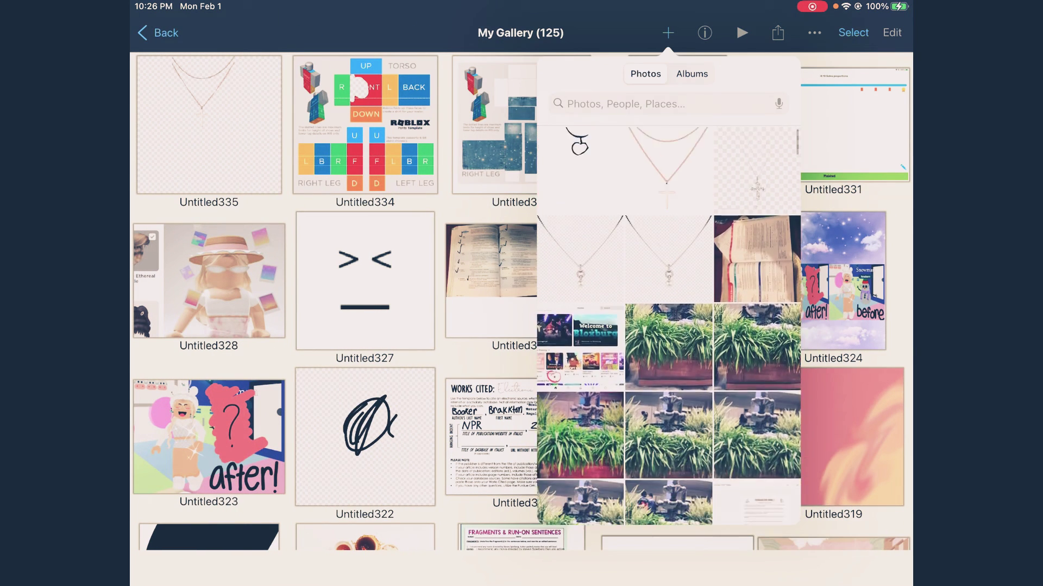
{"action": "scroll", "coordinate": [669, 326], "scroll_direction": "up", "scroll_amount": 5}
{"action": "left_click", "coordinate": [856, 448]}
{"action": "left_click", "coordinate": [668, 33]}
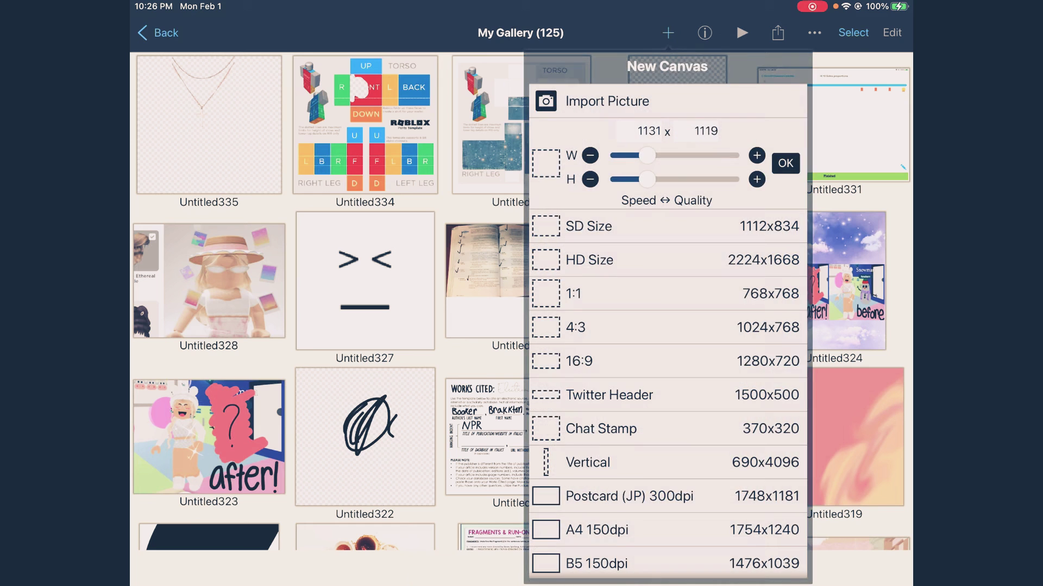
{"action": "left_click", "coordinate": [619, 290]}
{"action": "scroll", "coordinate": [522, 297], "scroll_direction": "down", "scroll_amount": 3}
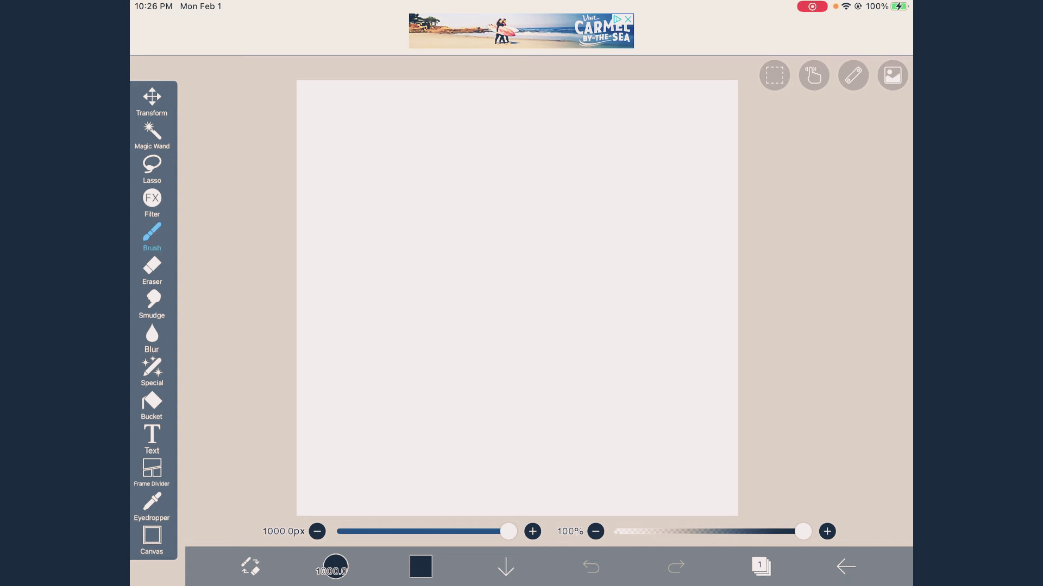
Screenshot the canvas with the layer count circled, and make the background transparent
{"action": "key", "text": "super+shift+4"}
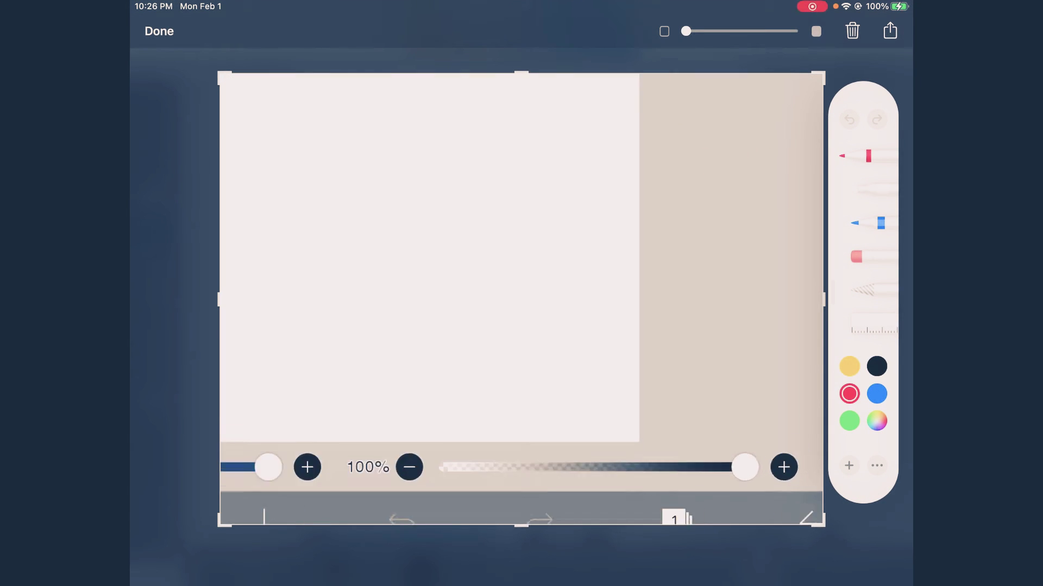
{"action": "scroll", "coordinate": [522, 298], "scroll_direction": "up", "scroll_amount": 5}
{"action": "mouse_move", "coordinate": [610, 269]}
{"action": "left_mouse_down"}
{"action": "mouse_move", "coordinate": [456, 489]}
{"action": "mouse_move", "coordinate": [575, 245]}
{"action": "left_mouse_up"}
{"action": "left_click", "coordinate": [160, 31]}
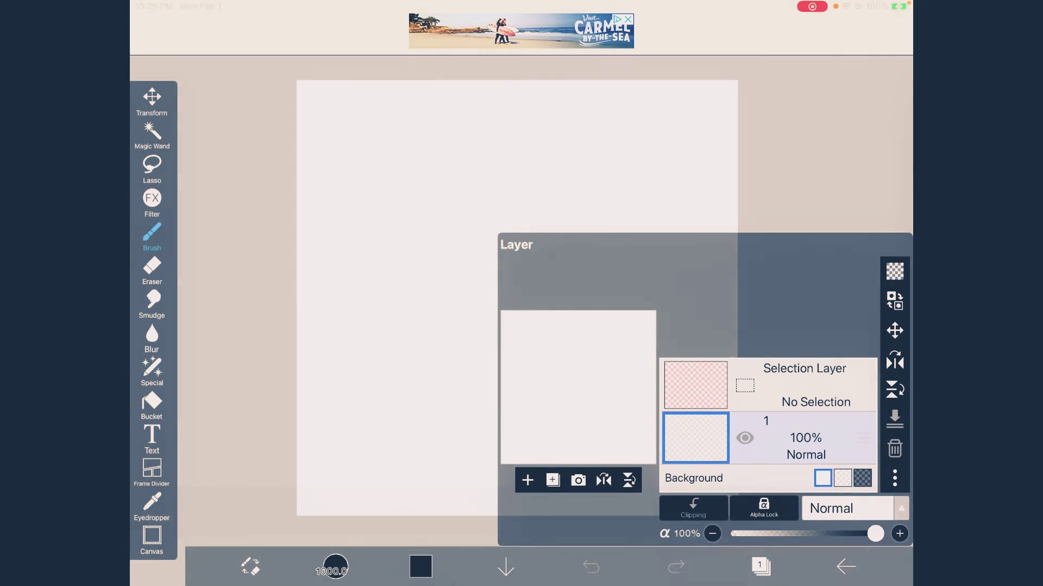
{"action": "left_click", "coordinate": [842, 478]}
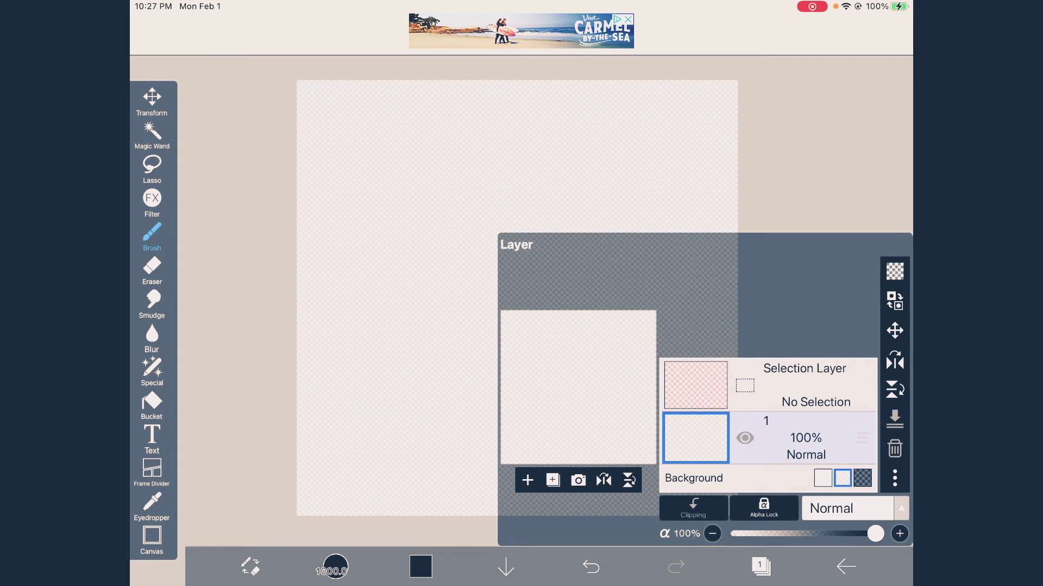
{"action": "left_click", "coordinate": [761, 566]}
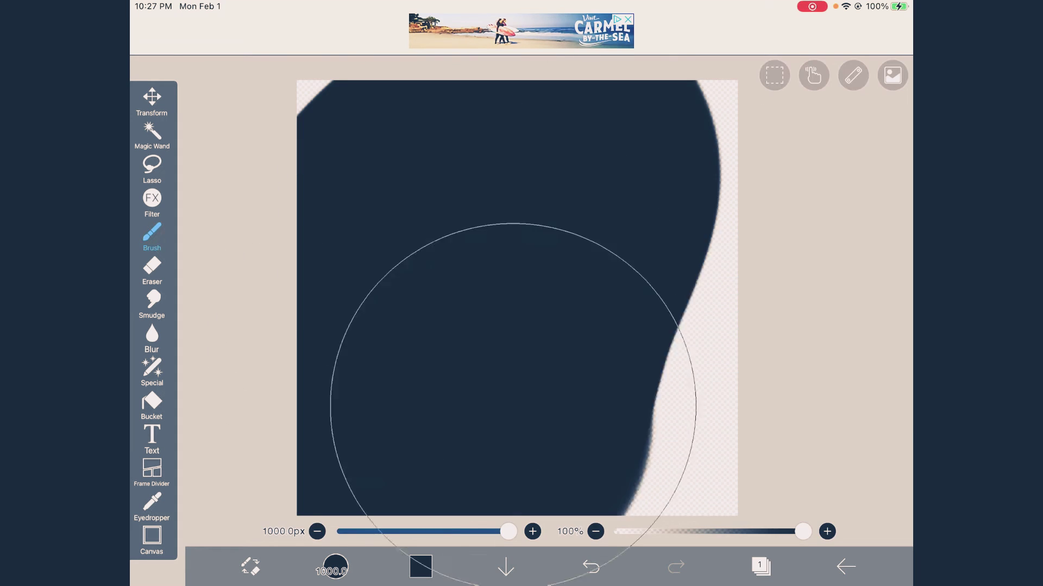
Draw a large test stroke and a dark squiggle, undoing both
{"action": "left_click_drag", "start_coordinate": [393, 337], "coordinate": [500, 396]}
{"action": "left_click", "coordinate": [591, 566]}
{"action": "mouse_move", "coordinate": [424, 446]}
{"action": "left_mouse_down"}
{"action": "mouse_move", "coordinate": [570, 177]}
{"action": "mouse_move", "coordinate": [717, 294]}
{"action": "left_mouse_up"}
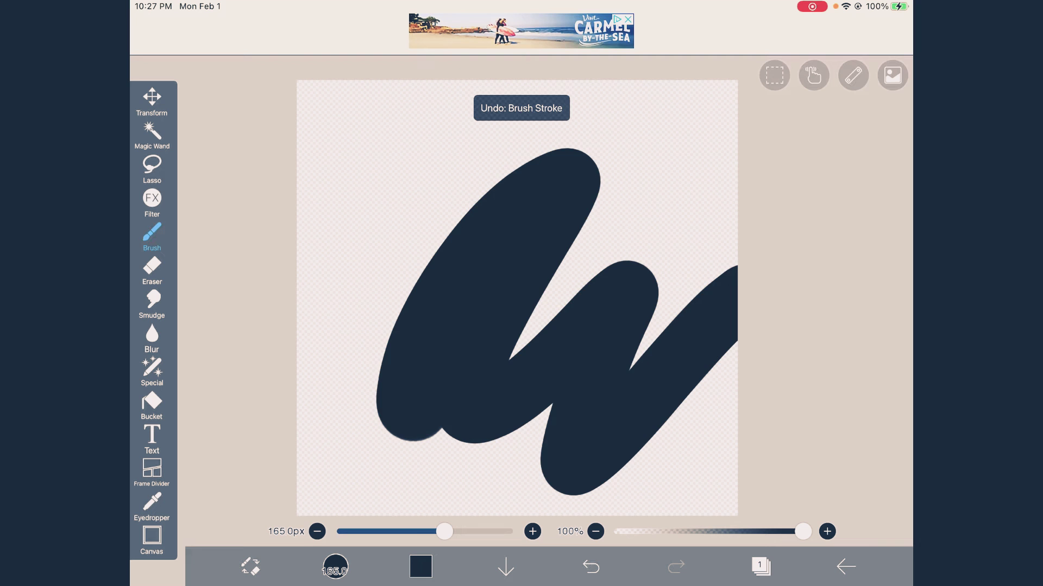
{"action": "left_click", "coordinate": [592, 565]}
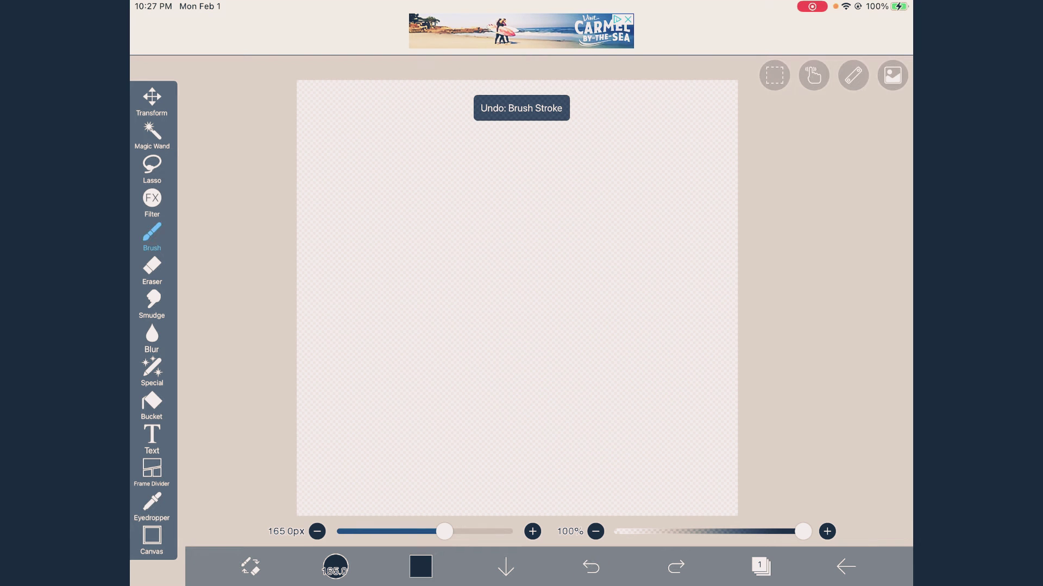
{"action": "left_click", "coordinate": [420, 566]}
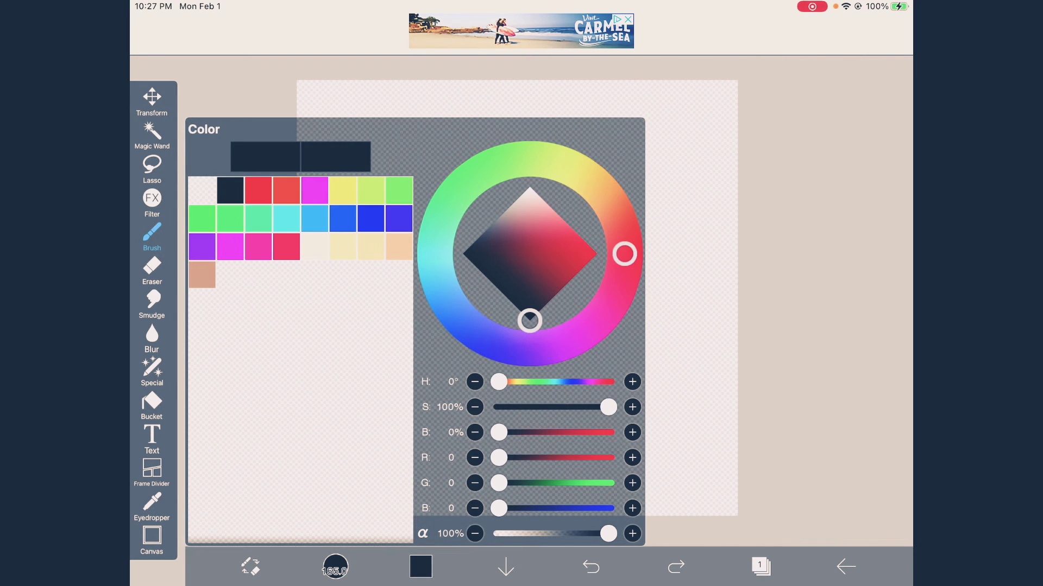
Choose light blue (H 205°, S 45%, B 68%) as the brush colour
{"action": "mouse_move", "coordinate": [453, 309]}
{"action": "left_mouse_down"}
{"action": "mouse_move", "coordinate": [573, 168]}
{"action": "mouse_move", "coordinate": [549, 347]}
{"action": "mouse_move", "coordinate": [549, 246]}
{"action": "left_mouse_up"}
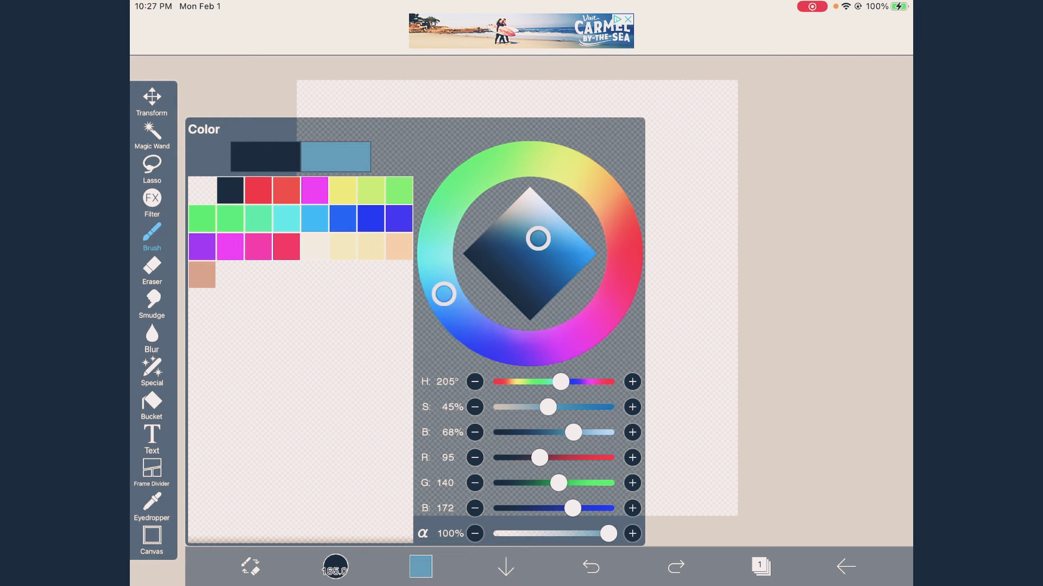
{"action": "left_click", "coordinate": [420, 567]}
{"action": "scroll", "coordinate": [522, 326], "scroll_direction": "up", "scroll_amount": 5}
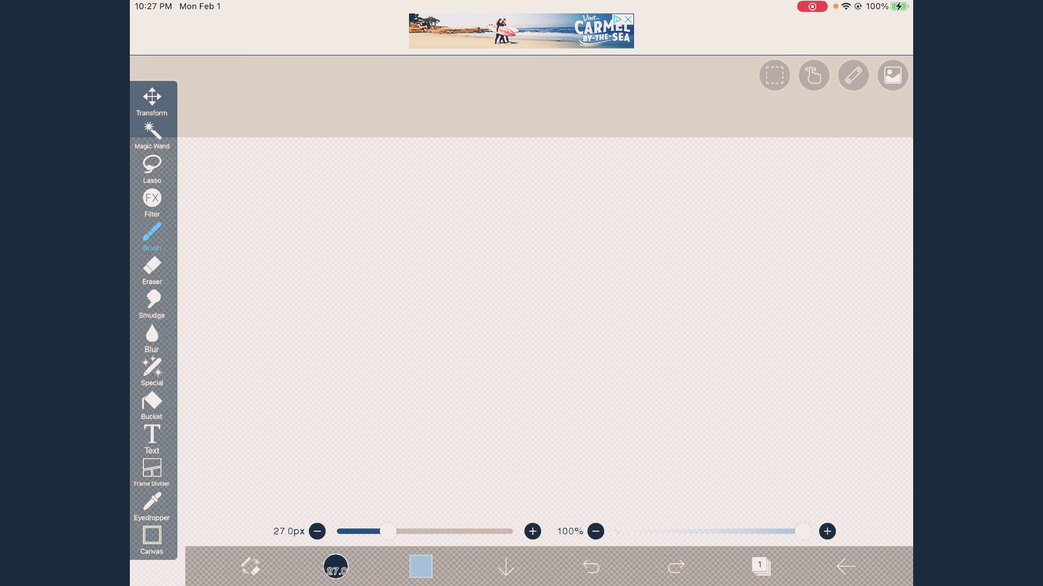
{"action": "left_click_drag", "start_coordinate": [407, 148], "coordinate": [645, 109]}
{"action": "left_click", "coordinate": [591, 567]}
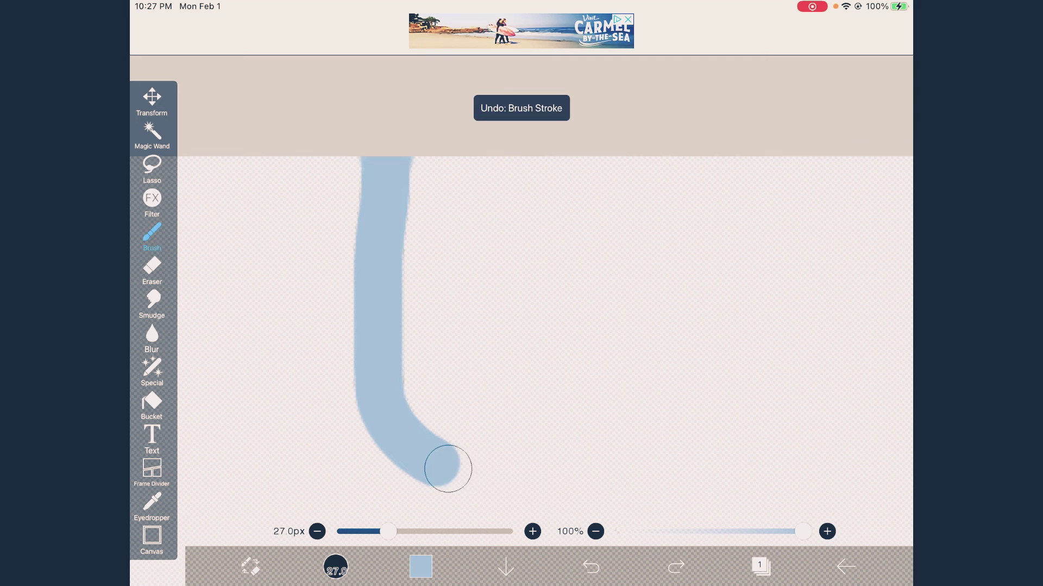
{"action": "left_click_drag", "start_coordinate": [447, 468], "coordinate": [660, 156]}
{"action": "scroll", "coordinate": [529, 489], "scroll_direction": "up", "scroll_amount": 3}
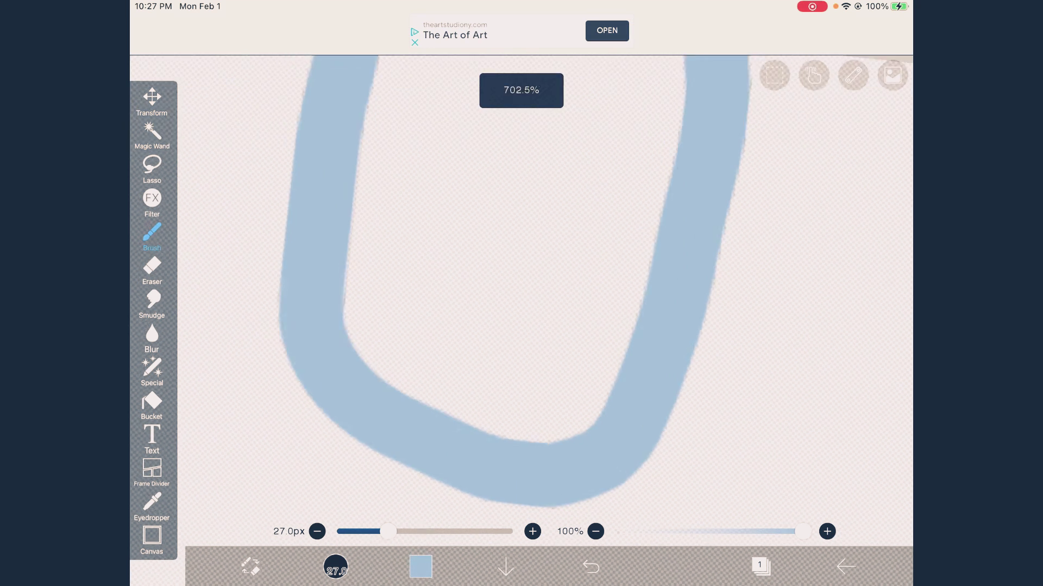
{"action": "scroll", "coordinate": [521, 293], "scroll_direction": "down", "scroll_amount": 3}
{"action": "scroll", "coordinate": [521, 293], "scroll_direction": "up", "scroll_amount": 2}
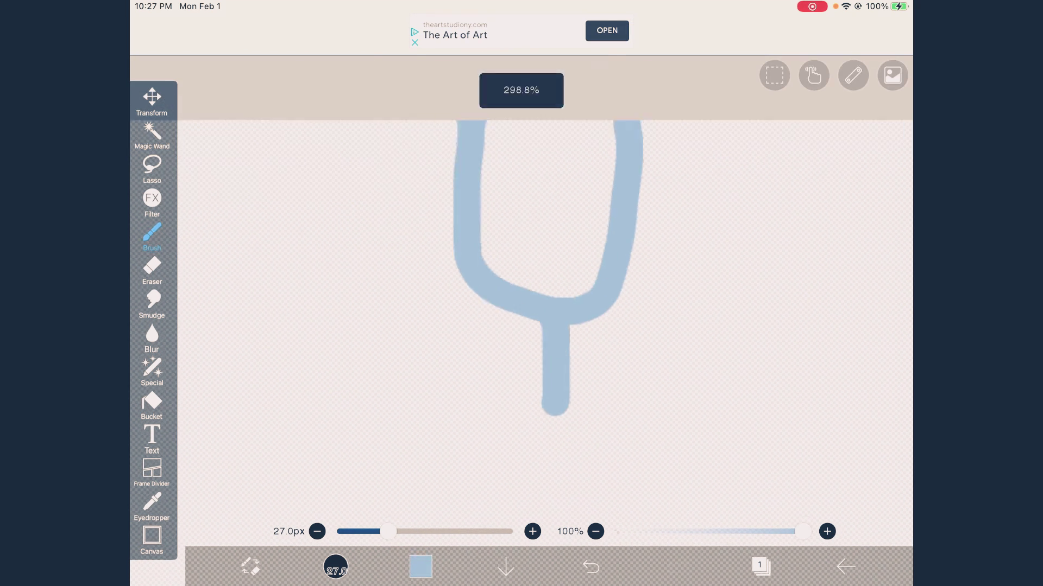
{"action": "key", "text": "ctrl+z"}
{"action": "scroll", "coordinate": [522, 171], "scroll_direction": "up", "scroll_amount": 2}
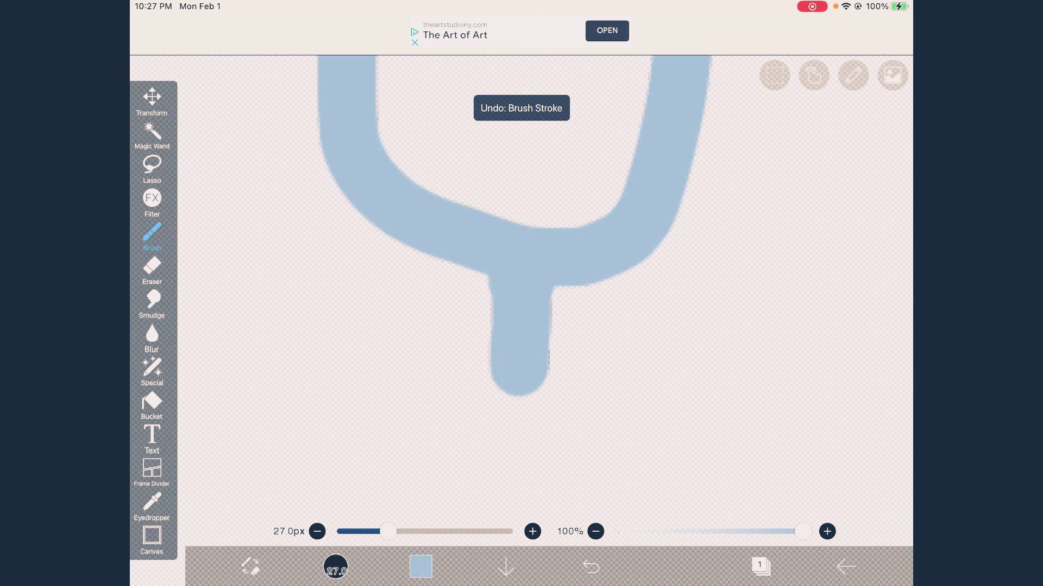
{"action": "left_click_drag", "start_coordinate": [519, 394], "coordinate": [600, 383]}
{"action": "key", "text": "ctrl+z"}
{"action": "scroll", "coordinate": [631, 280], "scroll_direction": "down", "scroll_amount": 2}
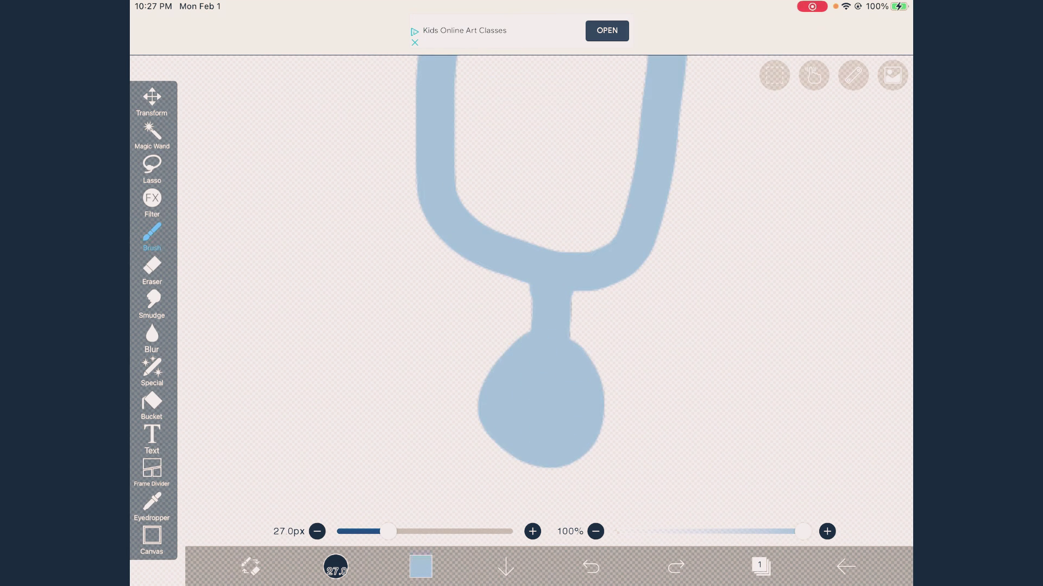
{"action": "key", "text": "ctrl+z"}
{"action": "key", "text": "ctrl+z"}
{"action": "key", "text": "ctrl+z"}
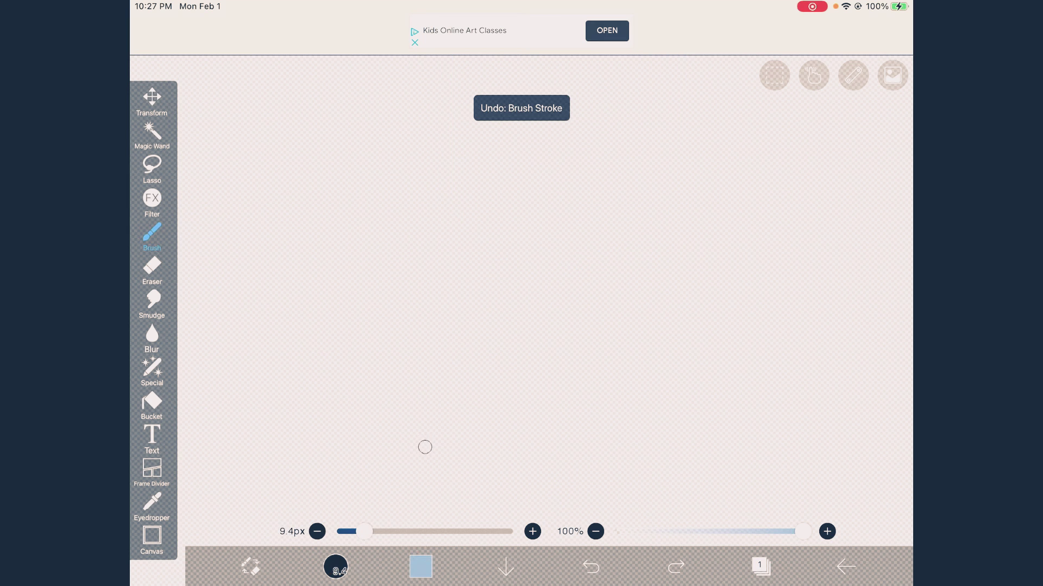
{"action": "scroll", "coordinate": [424, 448], "scroll_direction": "up", "scroll_amount": 3}
Draw a thin U-shaped chain, a short stem below it, and a round loop
{"action": "mouse_move", "coordinate": [328, 179]}
{"action": "left_mouse_down"}
{"action": "mouse_move", "coordinate": [430, 449]}
{"action": "mouse_move", "coordinate": [644, 184]}
{"action": "left_mouse_up"}
{"action": "scroll", "coordinate": [522, 294], "scroll_direction": "up", "scroll_amount": 5}
{"action": "scroll", "coordinate": [521, 293], "scroll_direction": "up", "scroll_amount": 3}
{"action": "scroll", "coordinate": [522, 293], "scroll_direction": "down", "scroll_amount": 2}
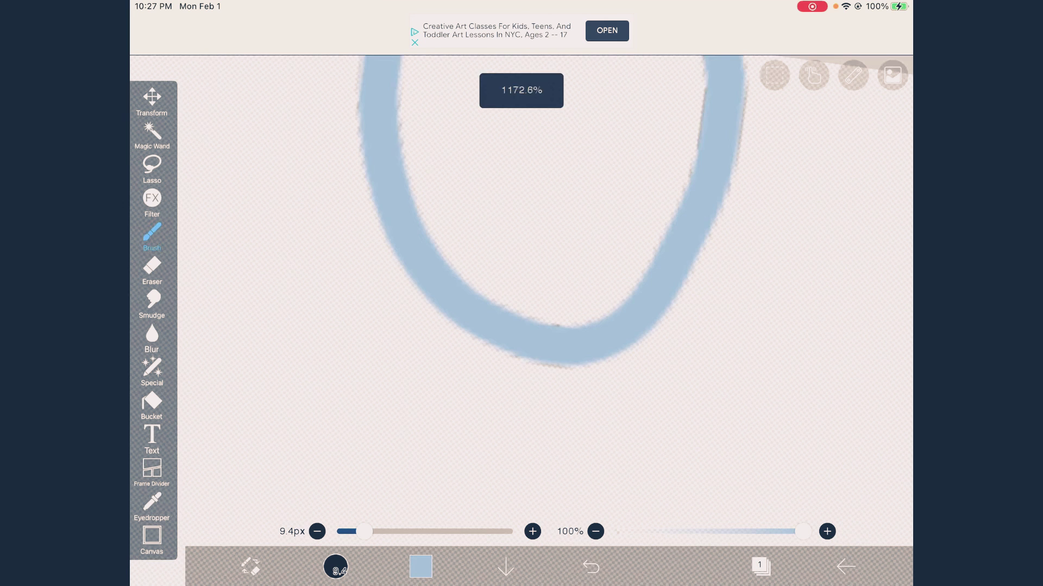
{"action": "left_click_drag", "start_coordinate": [518, 351], "coordinate": [518, 392]}
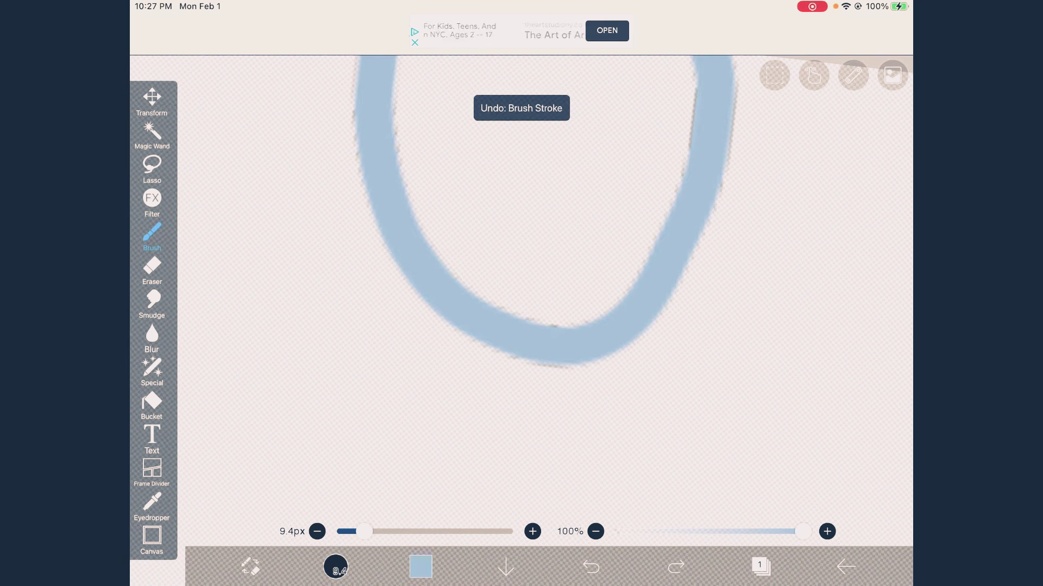
{"action": "scroll", "coordinate": [521, 294], "scroll_direction": "up", "scroll_amount": 3}
{"action": "left_click_drag", "start_coordinate": [540, 339], "coordinate": [531, 469]}
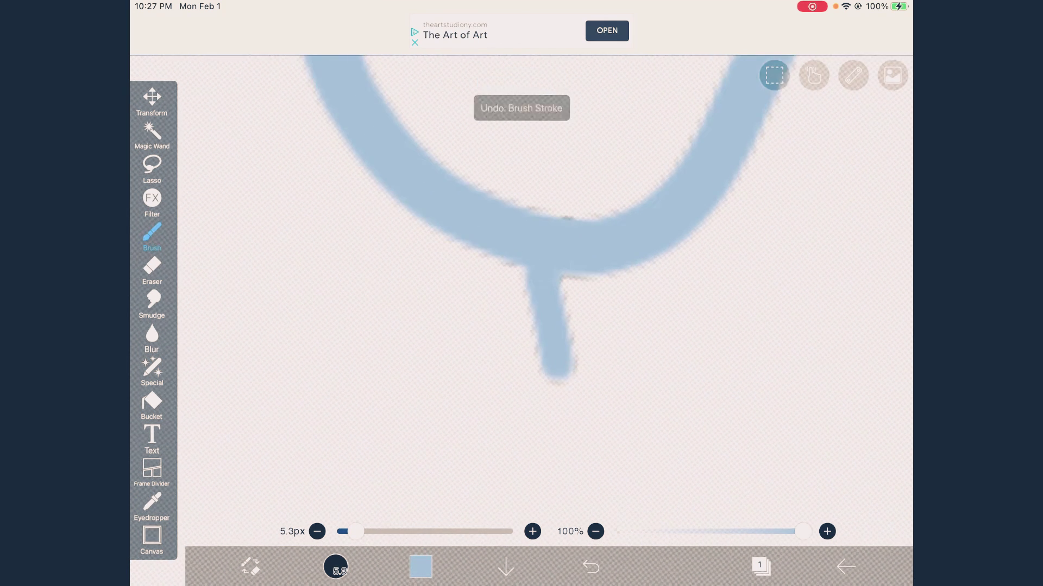
{"action": "scroll", "coordinate": [521, 293], "scroll_direction": "up", "scroll_amount": 3}
{"action": "mouse_move", "coordinate": [547, 395]}
{"action": "left_mouse_down"}
{"action": "mouse_move", "coordinate": [512, 508]}
{"action": "mouse_move", "coordinate": [529, 463]}
{"action": "left_mouse_up"}
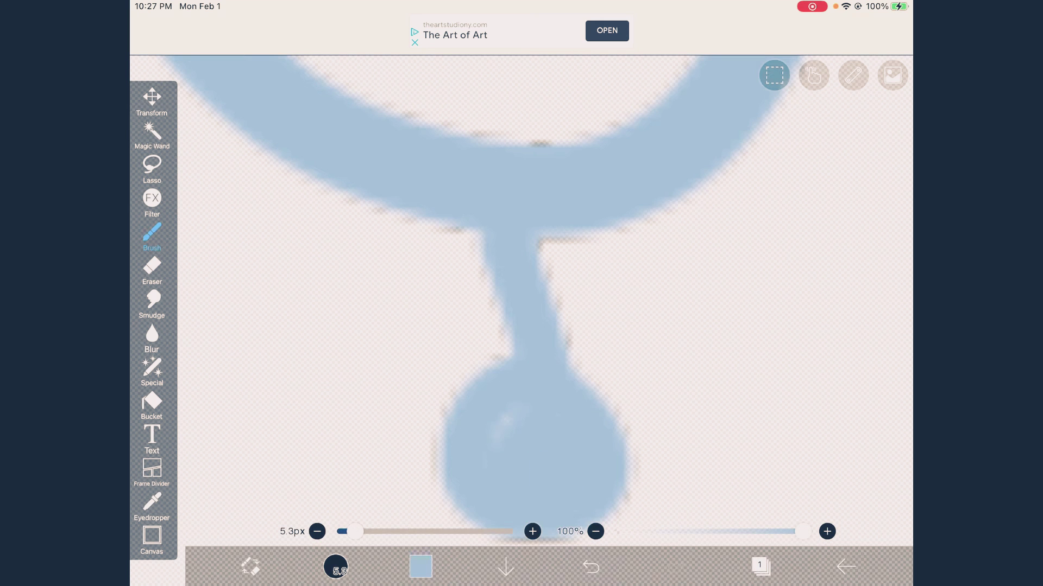
{"action": "scroll", "coordinate": [522, 294], "scroll_direction": "down", "scroll_amount": 3}
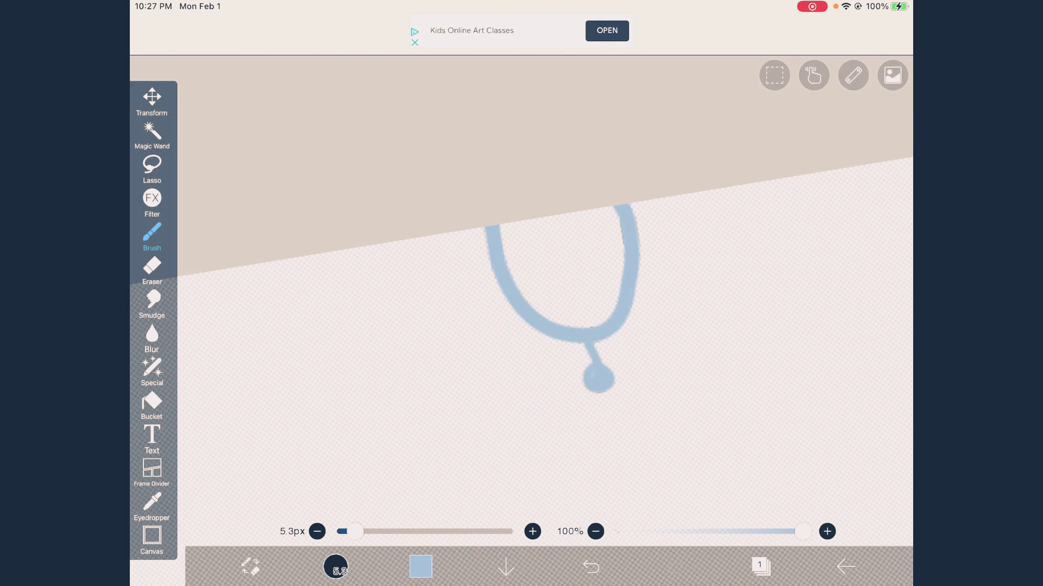
{"action": "scroll", "coordinate": [538, 373], "scroll_direction": "up", "scroll_amount": 3}
{"action": "scroll", "coordinate": [604, 419], "scroll_direction": "up", "scroll_amount": 3}
Undo the loop, restore the stem, and paint a filled heart pendant
{"action": "key", "text": "ctrl+z"}
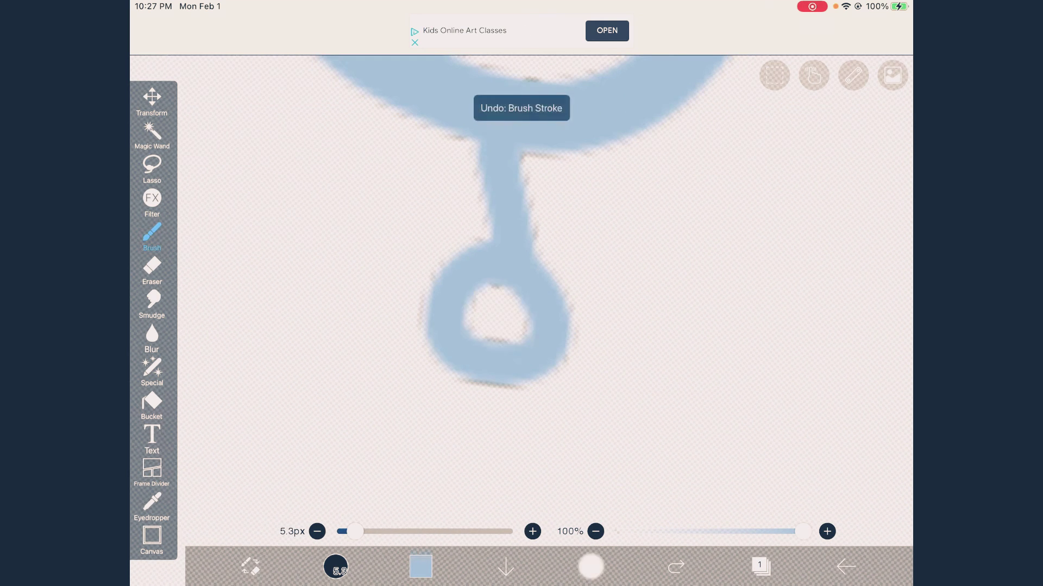
{"action": "left_click", "coordinate": [590, 567]}
{"action": "left_click", "coordinate": [591, 566]}
{"action": "left_click", "coordinate": [675, 567]}
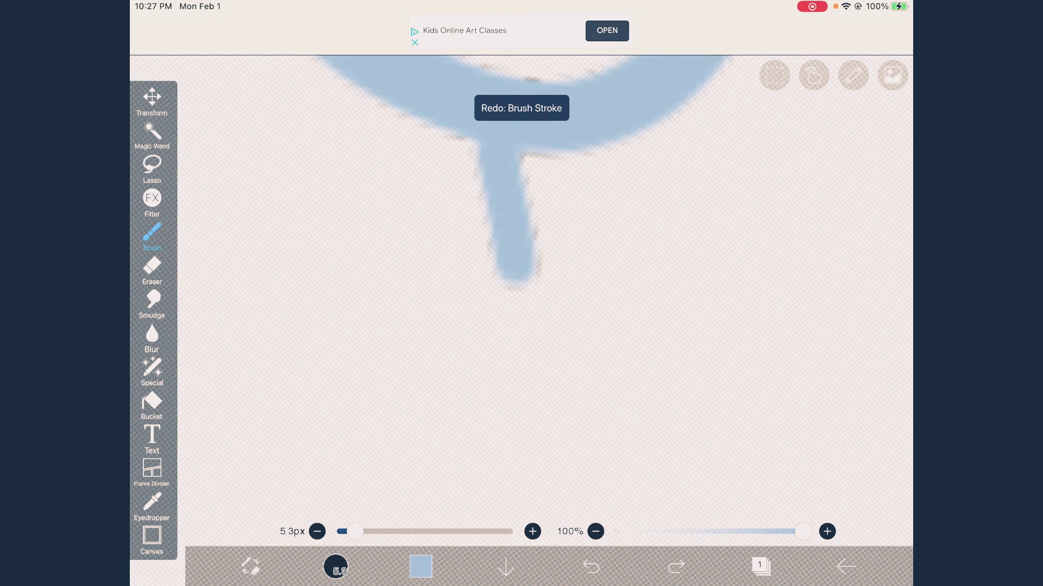
{"action": "mouse_move", "coordinate": [590, 320]}
{"action": "left_mouse_down"}
{"action": "mouse_move", "coordinate": [478, 437]}
{"action": "mouse_move", "coordinate": [440, 418]}
{"action": "mouse_move", "coordinate": [435, 378]}
{"action": "mouse_move", "coordinate": [494, 377]}
{"action": "left_mouse_up"}
{"action": "left_click_drag", "start_coordinate": [521, 341], "coordinate": [452, 277]}
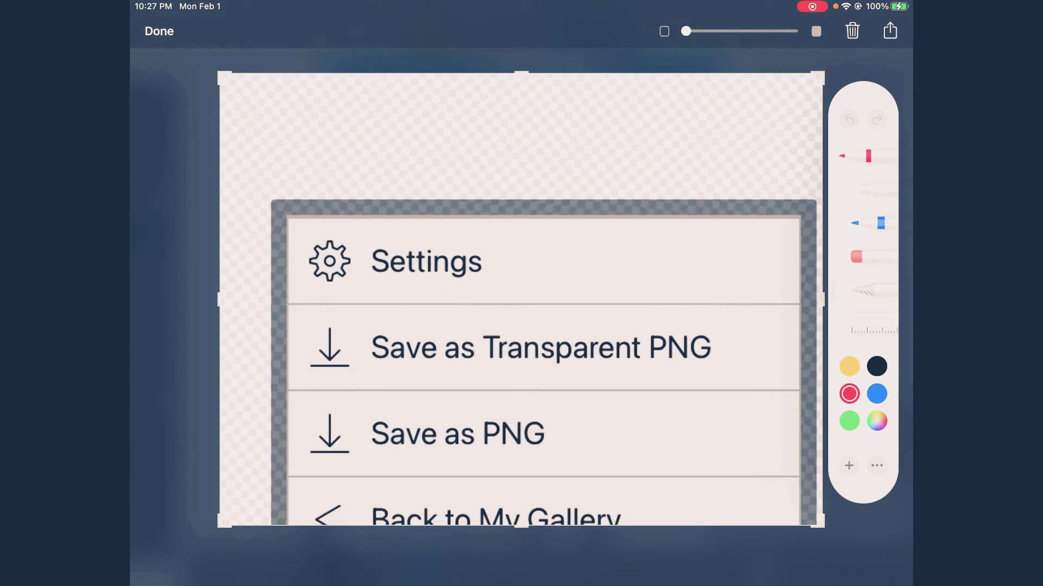
Redraw a clean red loop around 'Save as Transparent PNG', keep the screenshot, and close the save menu
{"action": "mouse_move", "coordinate": [306, 245]}
{"action": "left_mouse_down"}
{"action": "mouse_move", "coordinate": [733, 408]}
{"action": "mouse_move", "coordinate": [745, 306]}
{"action": "mouse_move", "coordinate": [301, 326]}
{"action": "left_mouse_up"}
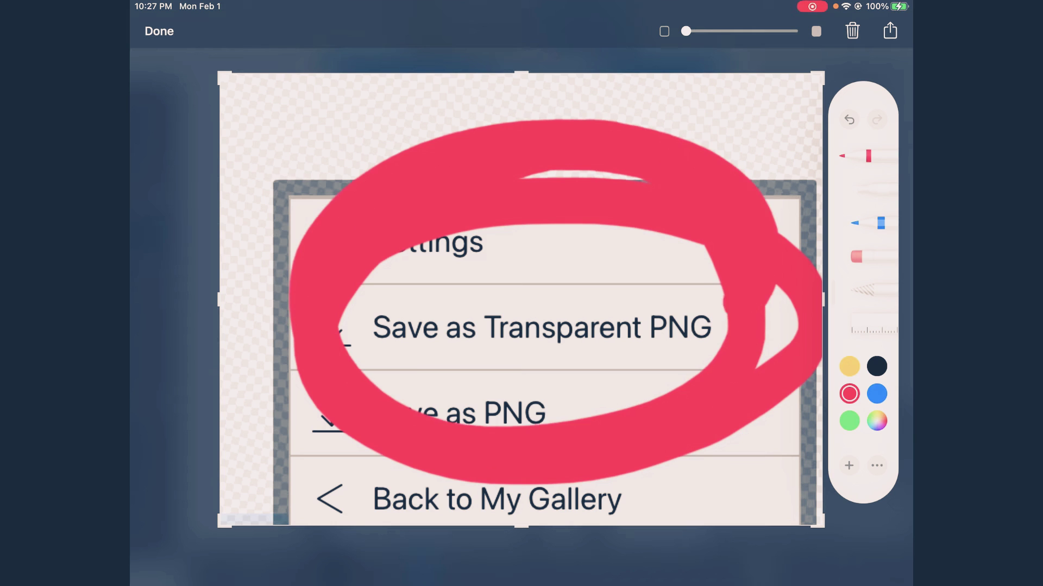
{"action": "left_click_drag", "start_coordinate": [342, 366], "coordinate": [513, 378]}
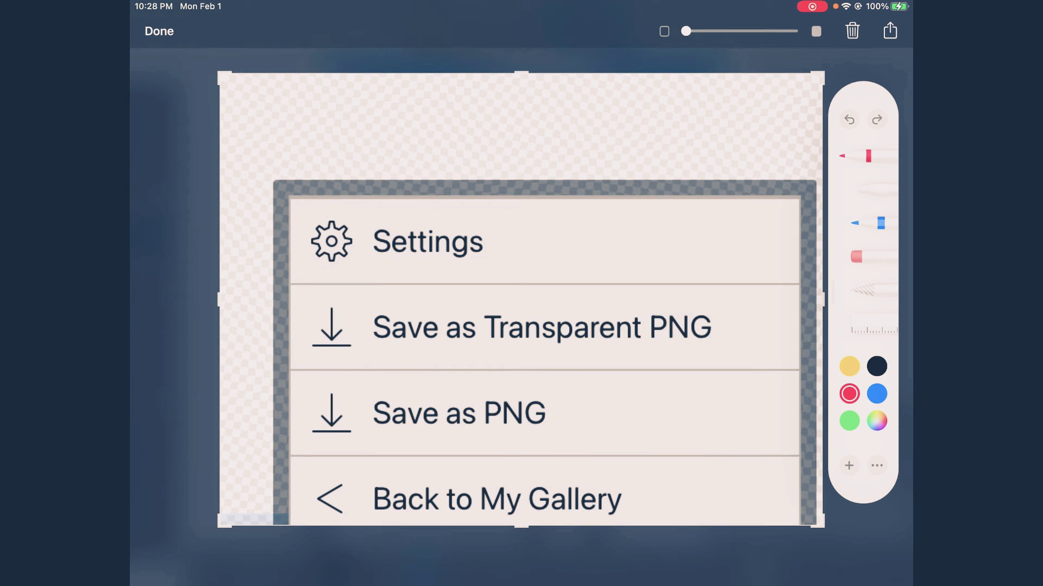
{"action": "left_click", "coordinate": [159, 31]}
{"action": "mouse_move", "coordinate": [318, 278]}
{"action": "left_mouse_down"}
{"action": "mouse_move", "coordinate": [729, 411]}
{"action": "mouse_move", "coordinate": [391, 204]}
{"action": "left_mouse_up"}
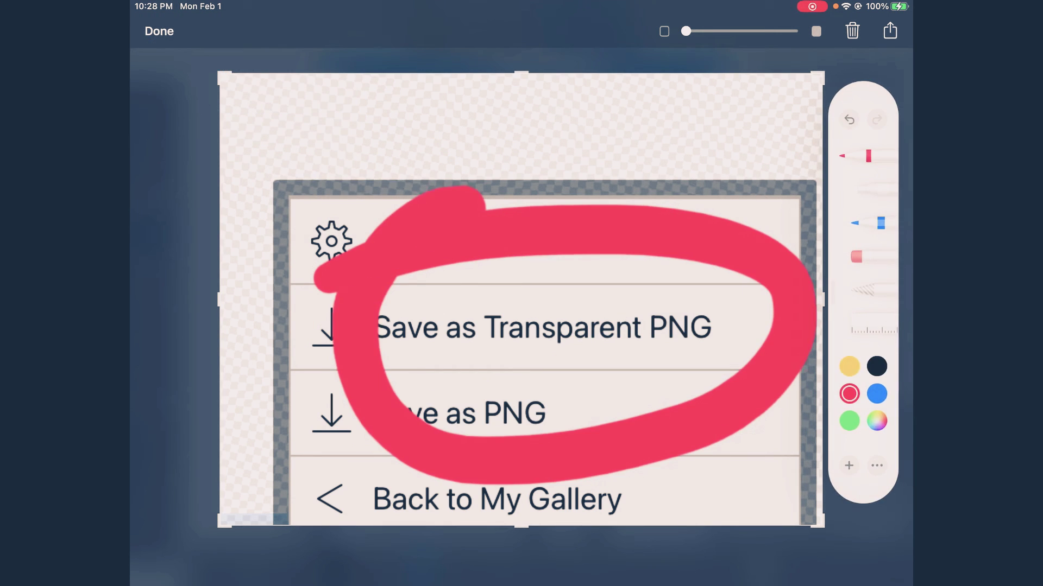
{"action": "left_click", "coordinate": [159, 32]}
{"action": "left_click", "coordinate": [263, 148]}
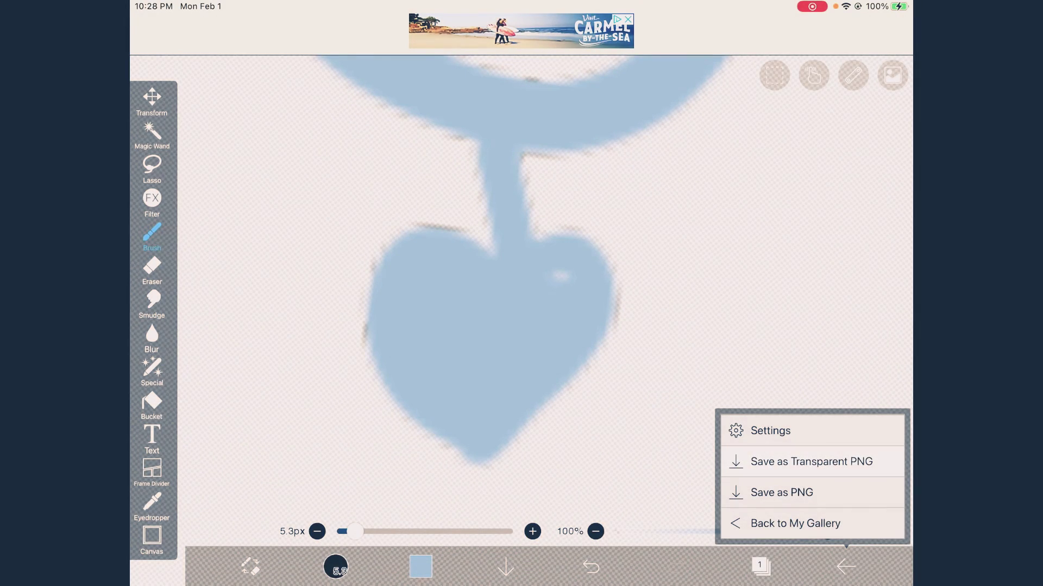
{"action": "left_click", "coordinate": [521, 293]}
Open the Roblox pants template in Photos and swipe through to the cross necklace image
{"action": "left_click_drag", "start_coordinate": [522, 582], "coordinate": [521, 521]}
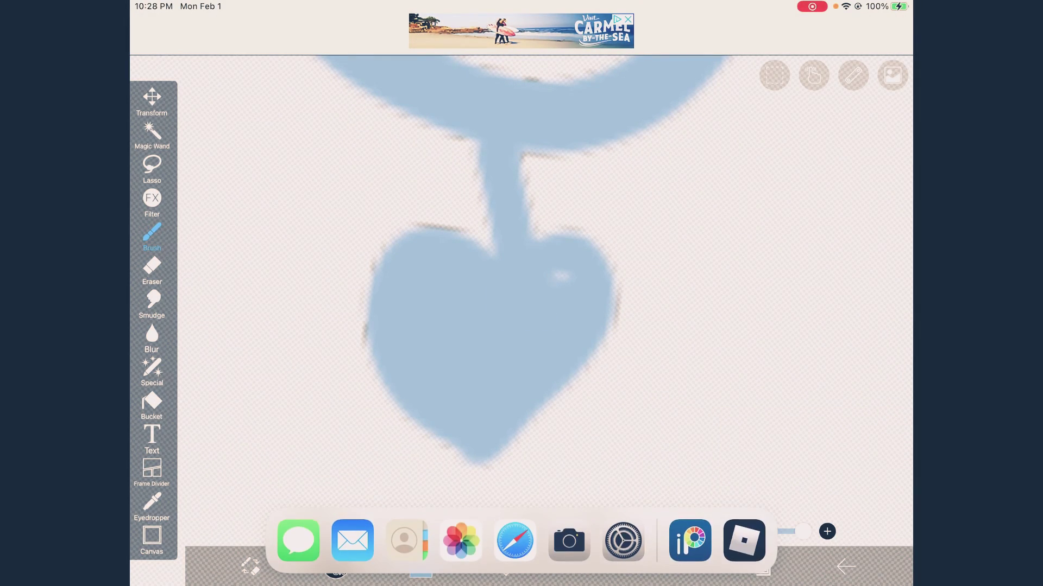
{"action": "left_click_drag", "start_coordinate": [521, 582], "coordinate": [521, 367]}
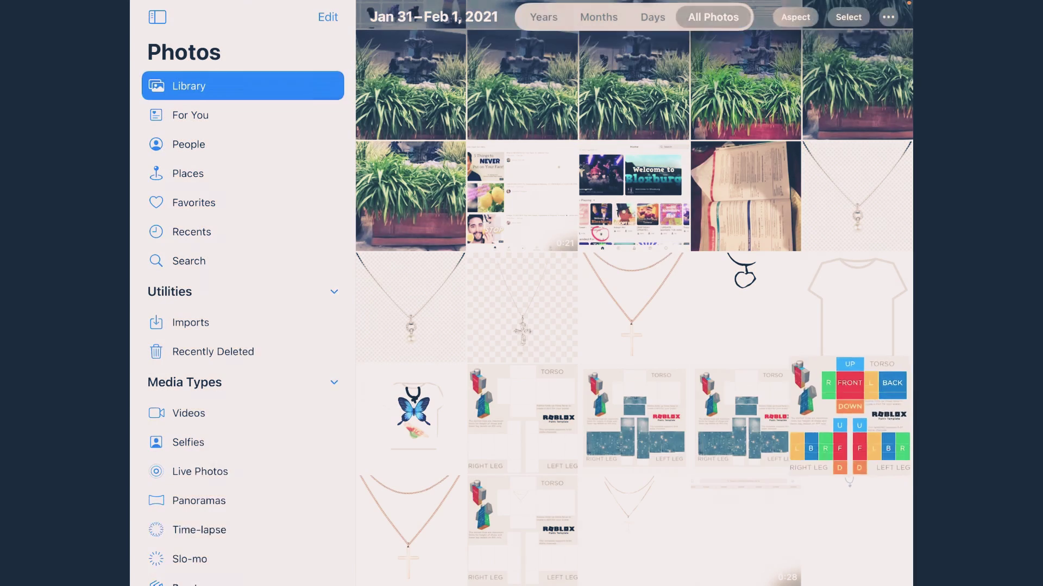
{"action": "left_click", "coordinate": [850, 415]}
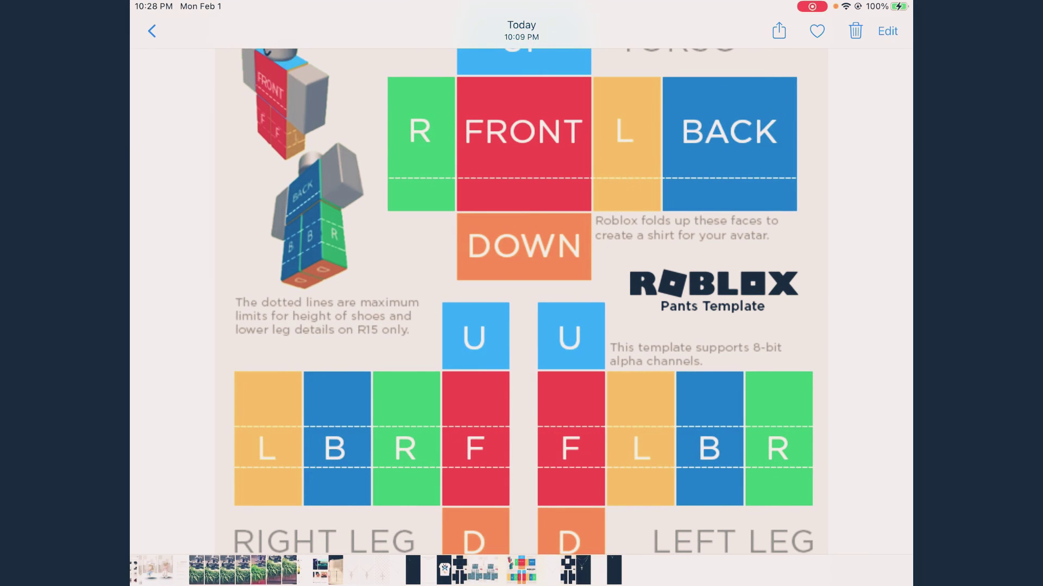
{"action": "left_click_drag", "start_coordinate": [521, 582], "coordinate": [522, 521]}
{"action": "mouse_move", "coordinate": [733, 294]}
{"action": "left_mouse_down"}
{"action": "mouse_move", "coordinate": [245, 293]}
{"action": "mouse_move", "coordinate": [734, 293]}
{"action": "mouse_move", "coordinate": [326, 294]}
{"action": "left_mouse_up"}
{"action": "left_click", "coordinate": [522, 294]}
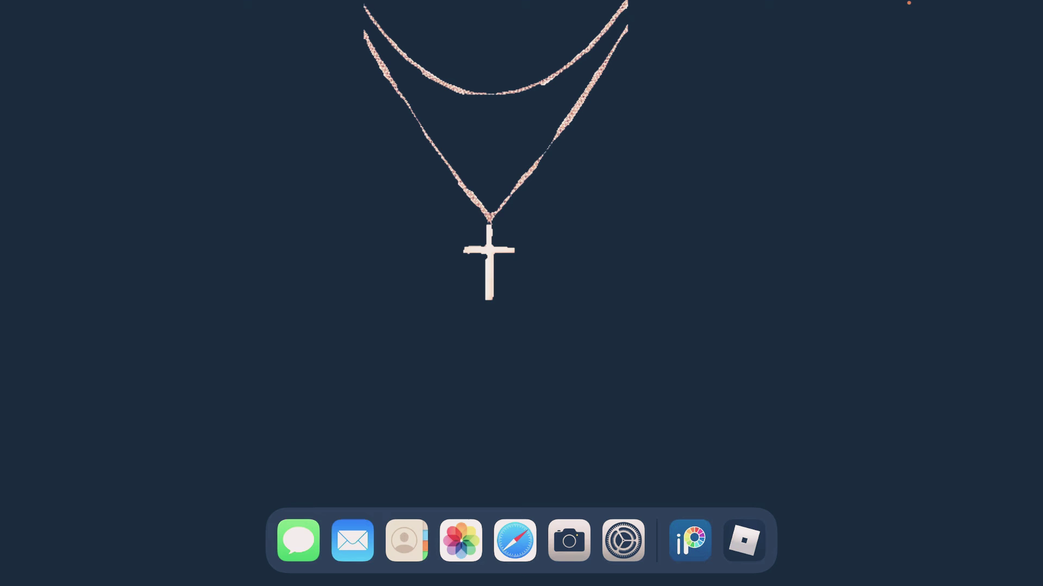
Switch to Safari's Roblox Create a T-Shirt page
{"action": "left_click", "coordinate": [744, 541]}
{"action": "left_click_drag", "start_coordinate": [521, 582], "coordinate": [521, 522]}
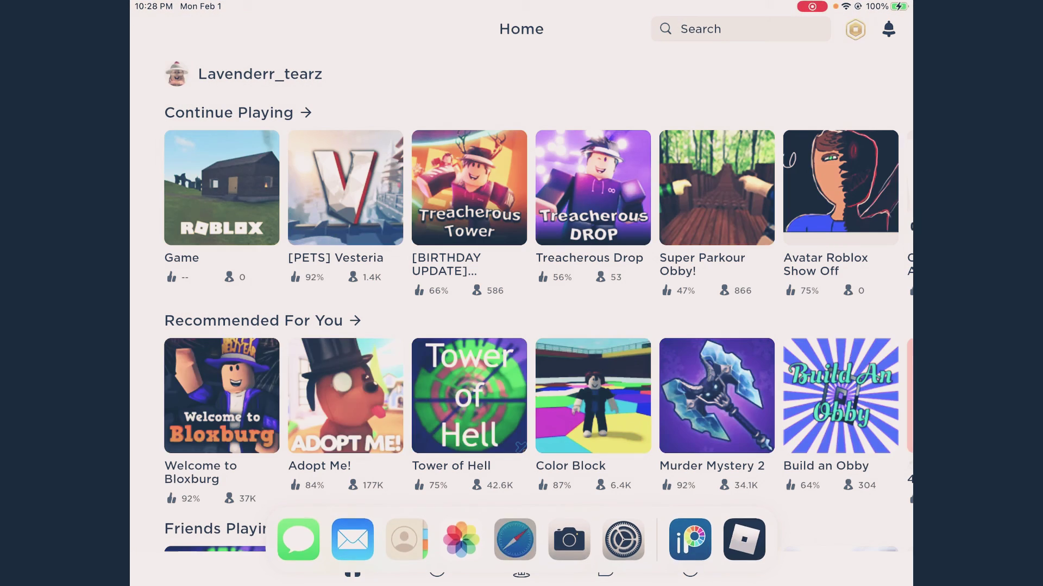
{"action": "left_click", "coordinate": [515, 539]}
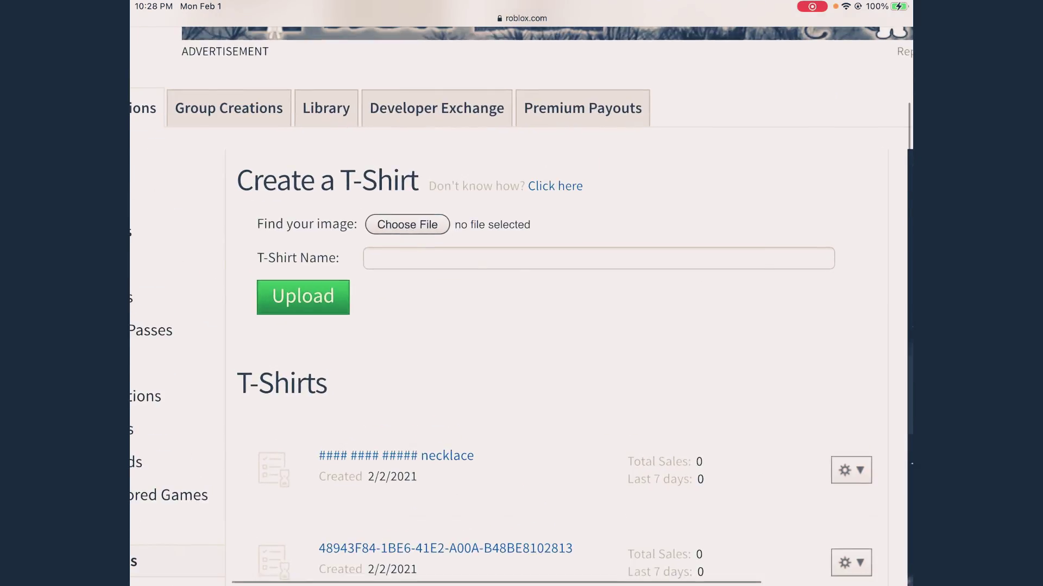
{"action": "scroll", "coordinate": [235, 320], "scroll_direction": "up", "scroll_amount": 3}
{"action": "scroll", "coordinate": [522, 326], "scroll_direction": "down", "scroll_amount": 3}
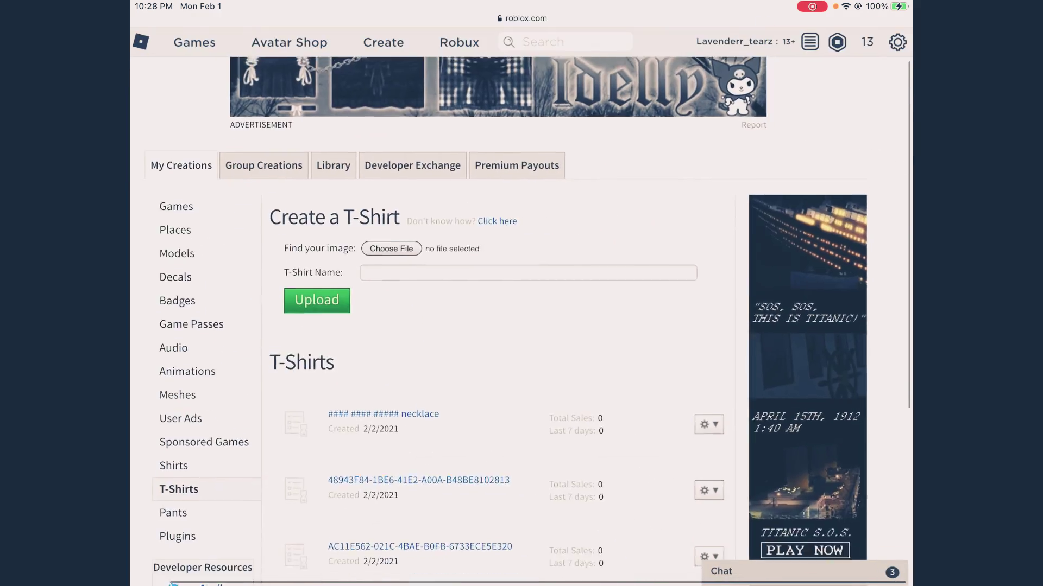
{"action": "left_click", "coordinate": [288, 29]}
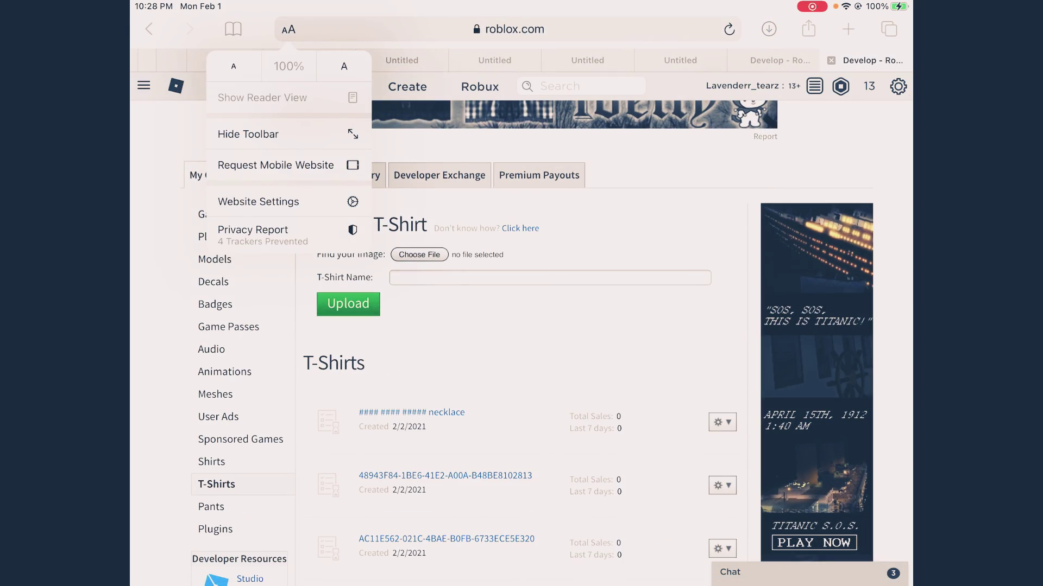
{"action": "key", "text": "Escape"}
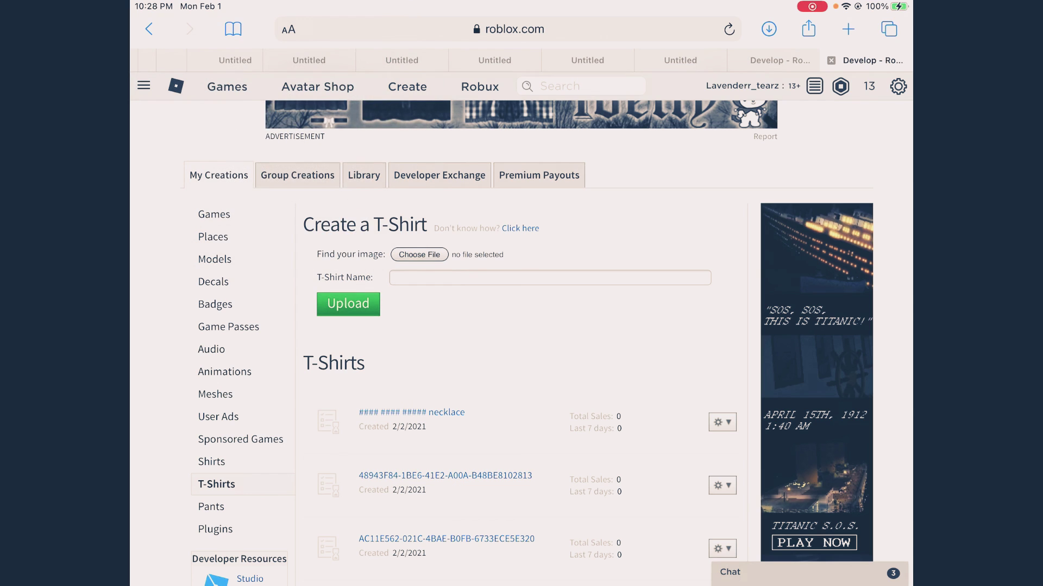
{"action": "scroll", "coordinate": [522, 327], "scroll_direction": "up", "scroll_amount": 3}
{"action": "scroll", "coordinate": [522, 326], "scroll_direction": "up", "scroll_amount": 2}
Attach the heart necklace drawing from the Photo Library as the T-shirt image
{"action": "left_click", "coordinate": [462, 237]}
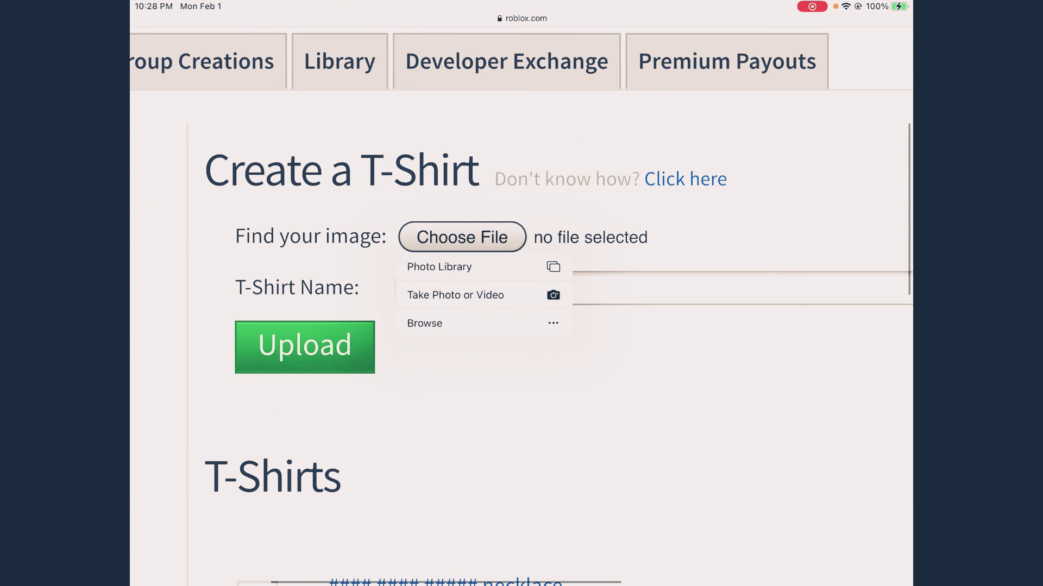
{"action": "left_click", "coordinate": [457, 265]}
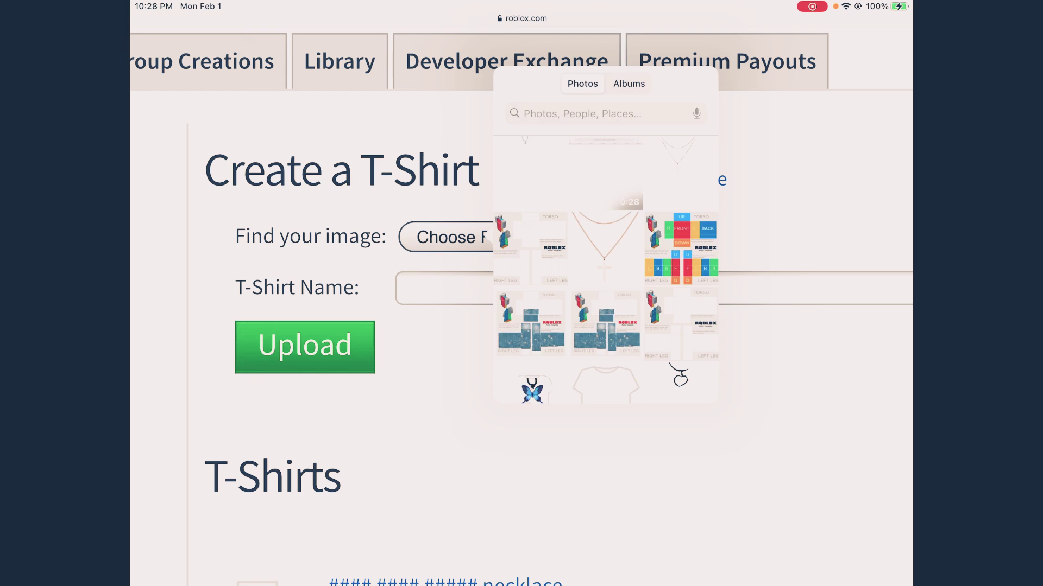
{"action": "left_click", "coordinate": [680, 376]}
{"action": "left_click", "coordinate": [696, 83]}
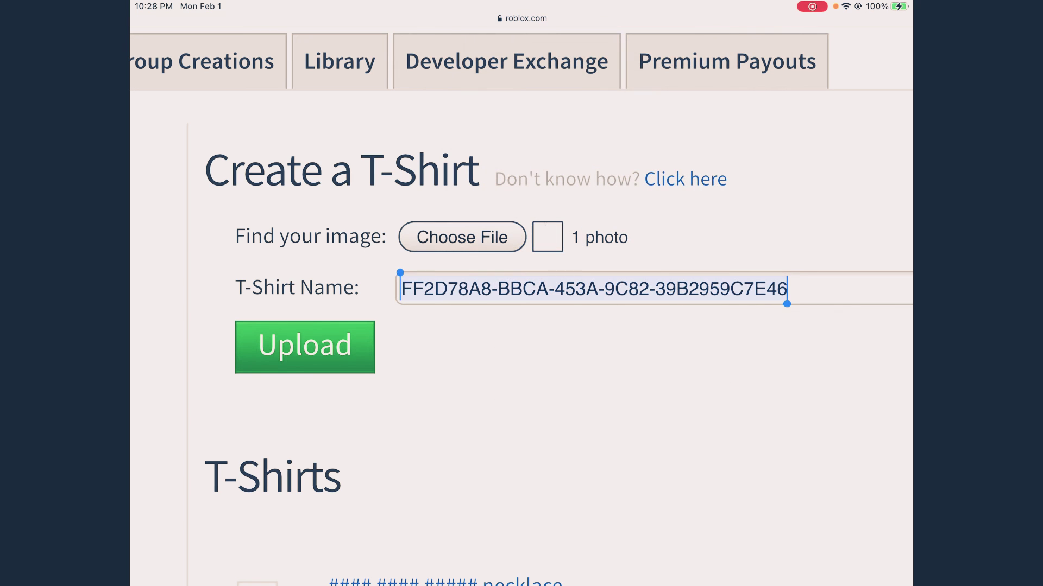
Clear the auto-filled T-shirt name and bring up the emoji symbols
{"action": "key", "text": "BackSpace"}
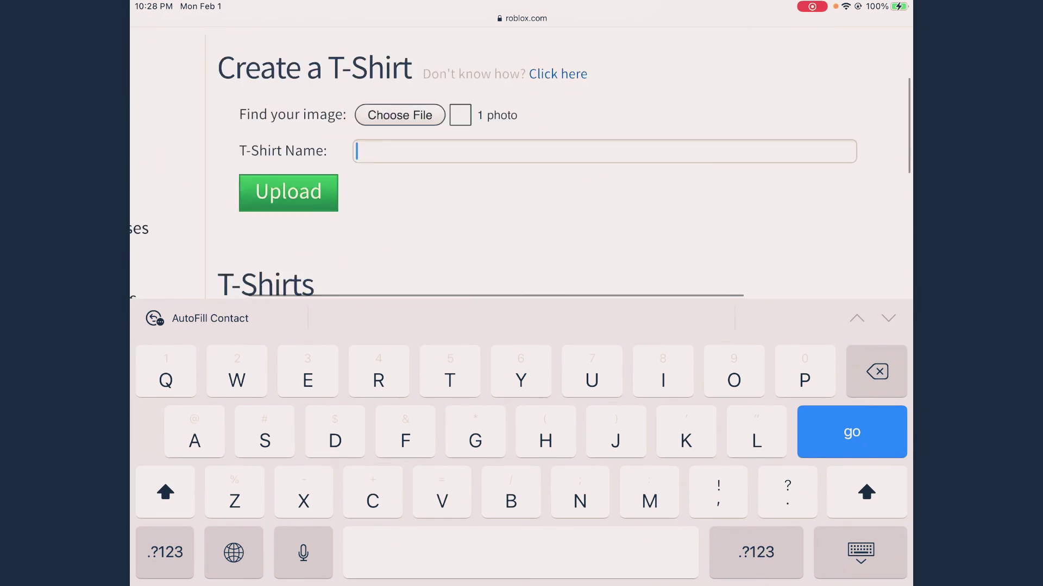
{"action": "type", "text": "Blue "}
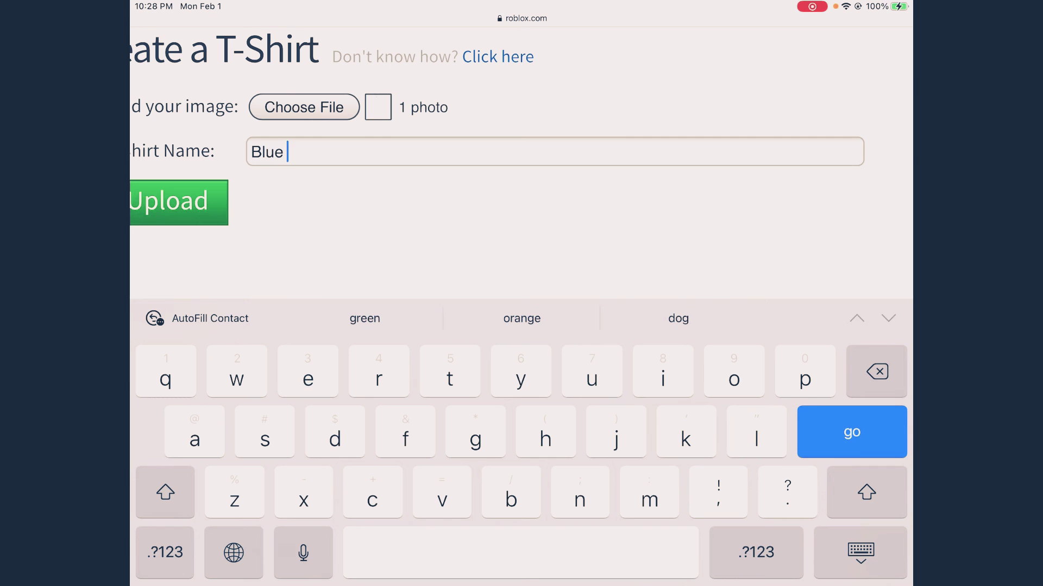
{"action": "type", "text": "hearts"}
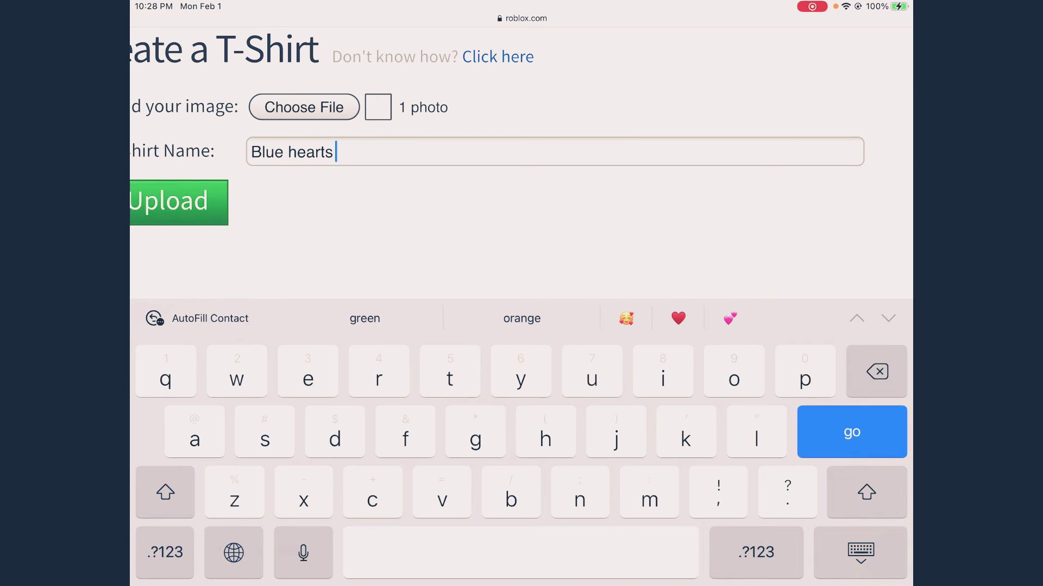
{"action": "left_click", "coordinate": [234, 554]}
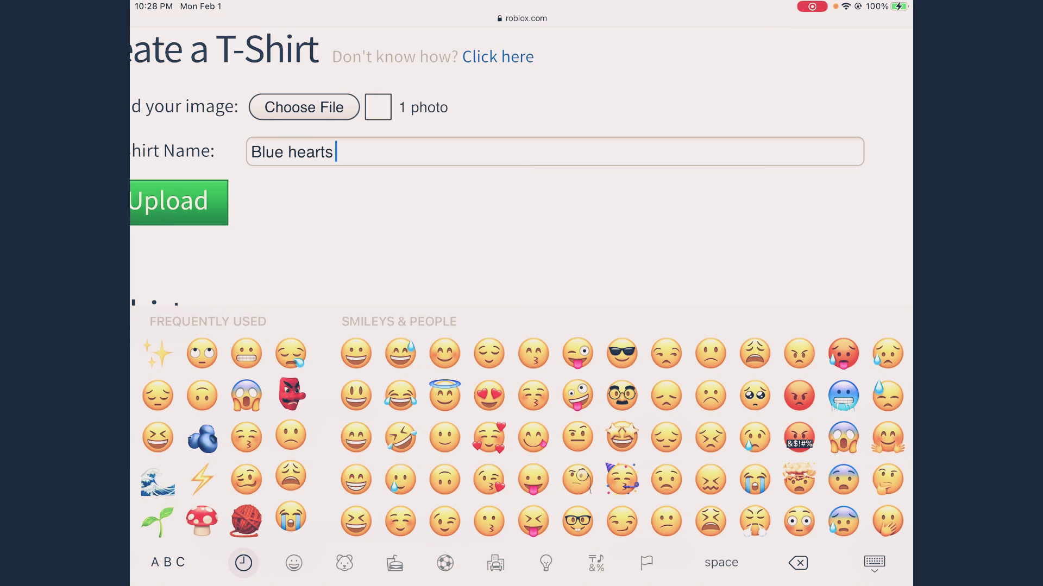
{"action": "left_click", "coordinate": [596, 562]}
{"action": "left_click", "coordinate": [168, 562]}
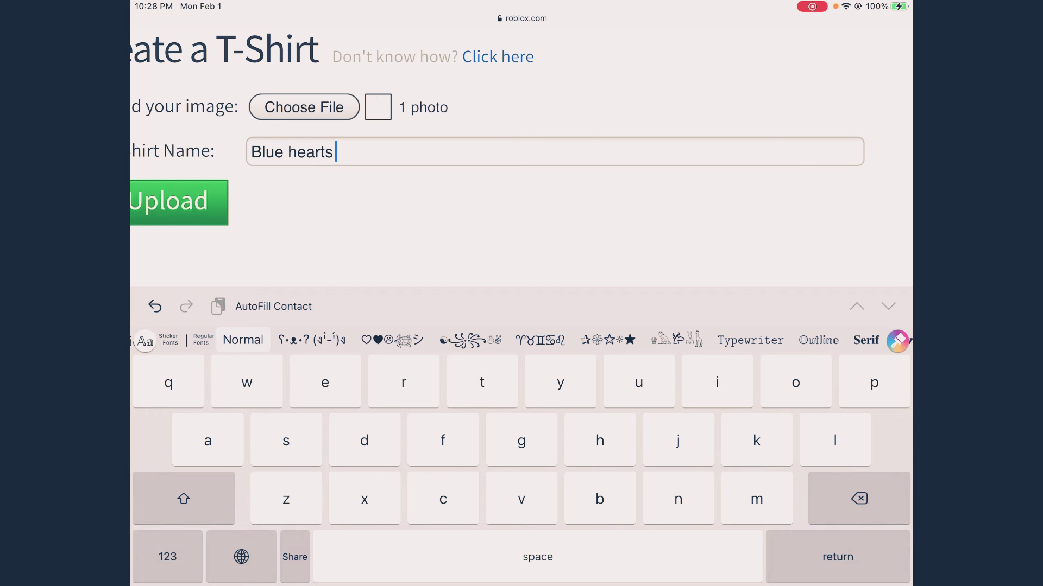
{"action": "mouse_move", "coordinate": [241, 557]}
{"action": "left_mouse_down"}
{"action": "mouse_move", "coordinate": [240, 437]}
{"action": "mouse_move", "coordinate": [239, 473]}
{"action": "left_mouse_up"}
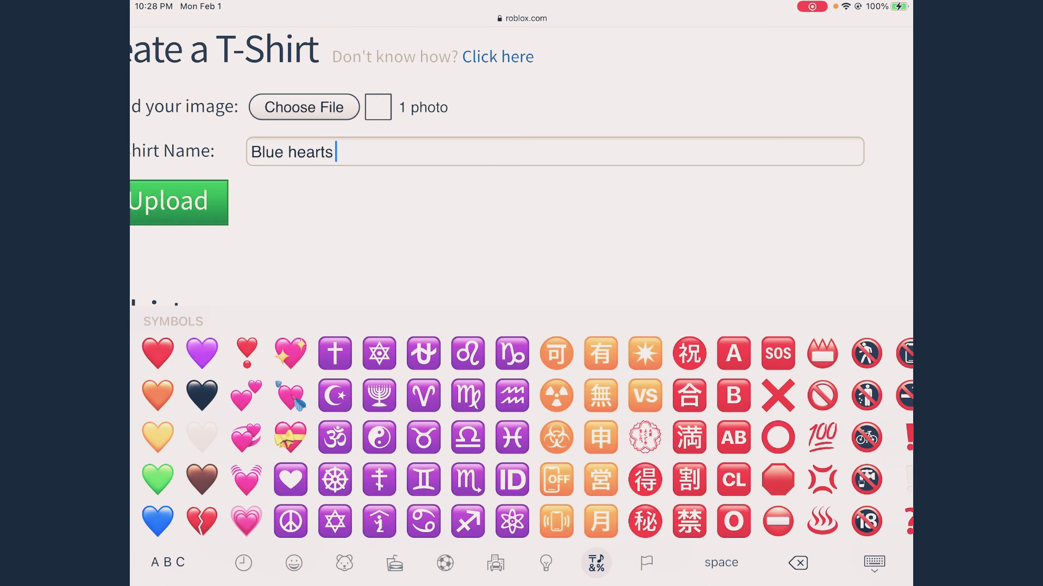
{"action": "type", "text": "💙"}
Add blue heart and blueberry emojis to the name and finish editing it
{"action": "left_click", "coordinate": [244, 562]}
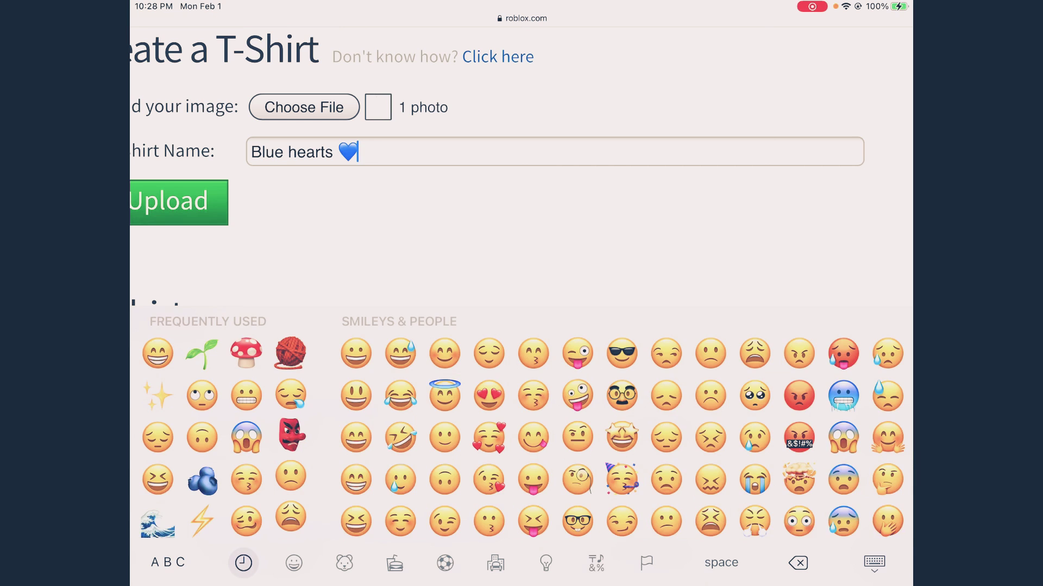
{"action": "left_click", "coordinate": [246, 479]}
{"action": "type", "text": "🫐"}
{"action": "left_click", "coordinate": [168, 563]}
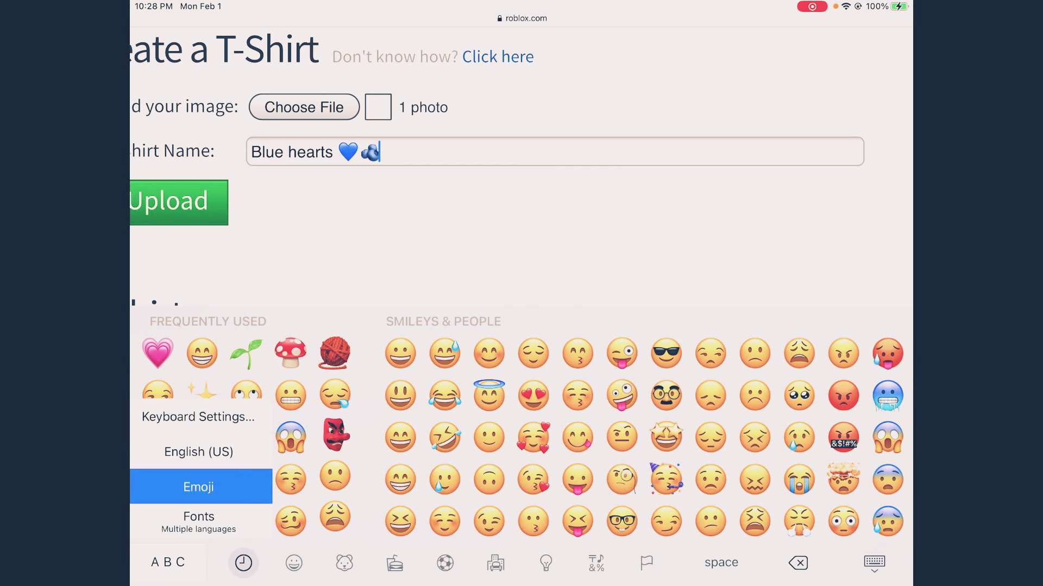
{"action": "left_click", "coordinate": [198, 486]}
{"action": "left_click_drag", "start_coordinate": [168, 562], "coordinate": [198, 451]}
{"action": "left_click", "coordinate": [873, 552]}
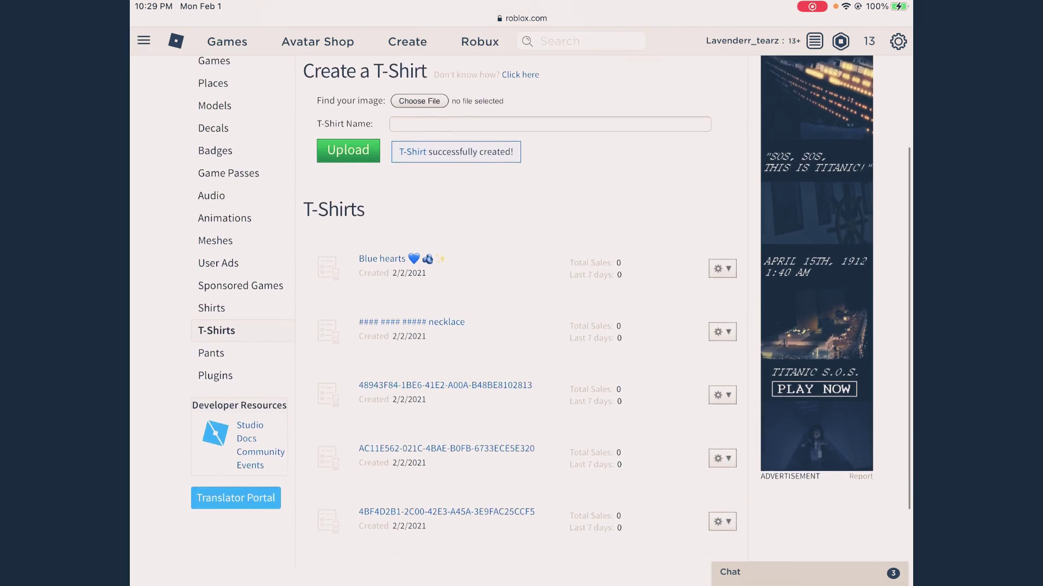
Open the Roblox app's avatar customization at the clothing items
{"action": "left_click_drag", "start_coordinate": [521, 582], "coordinate": [522, 367]}
{"action": "left_click", "coordinate": [245, 367]}
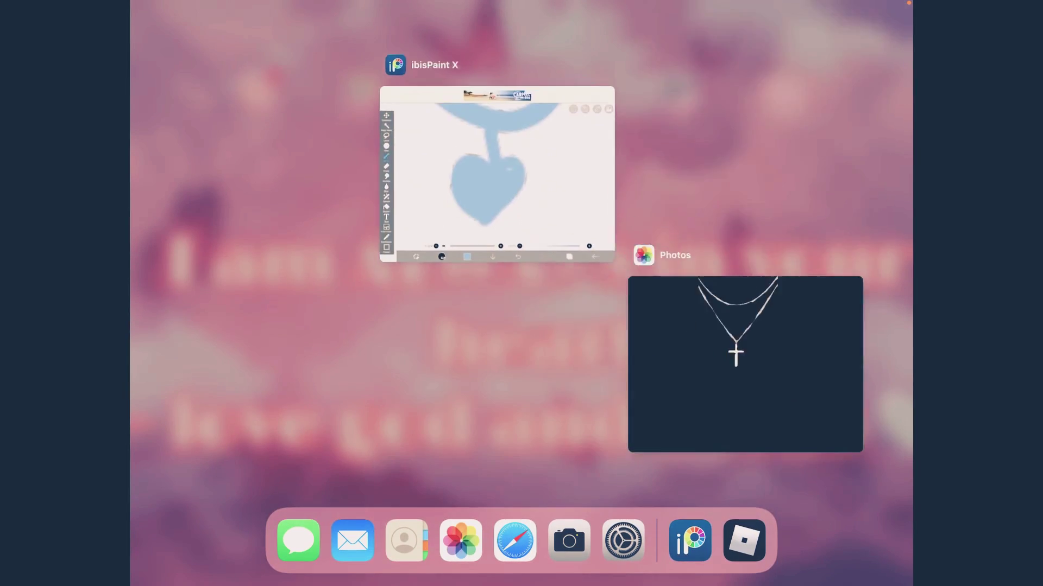
{"action": "left_click", "coordinate": [738, 548]}
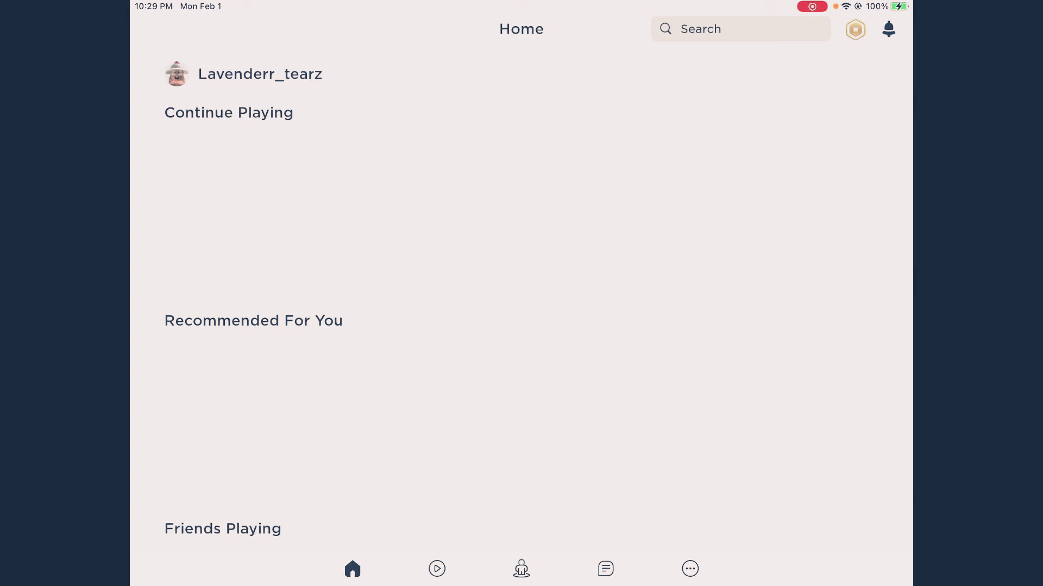
{"action": "left_click", "coordinate": [520, 569]}
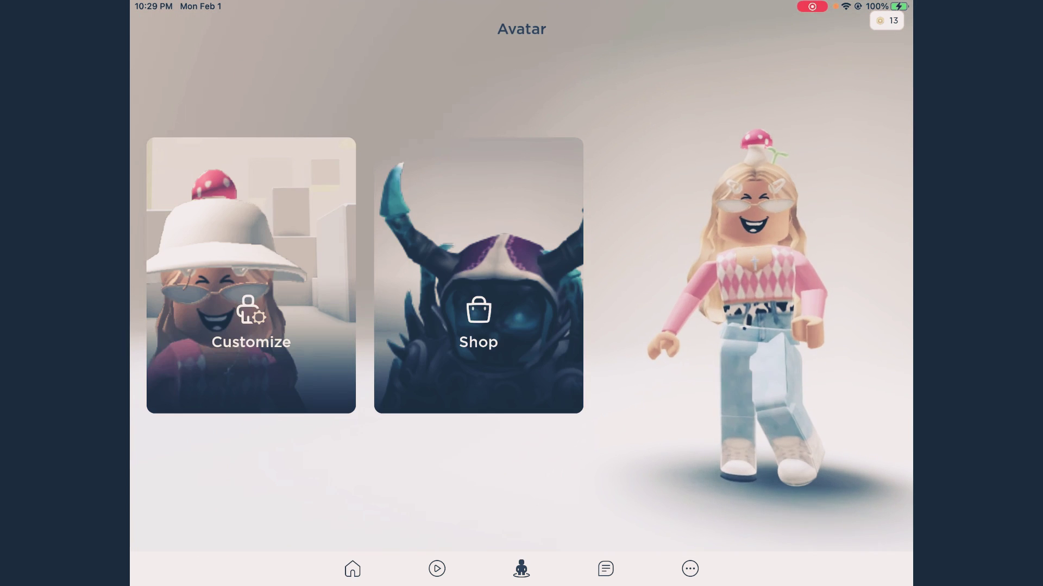
{"action": "left_click", "coordinate": [252, 325]}
{"action": "left_click", "coordinate": [234, 58]}
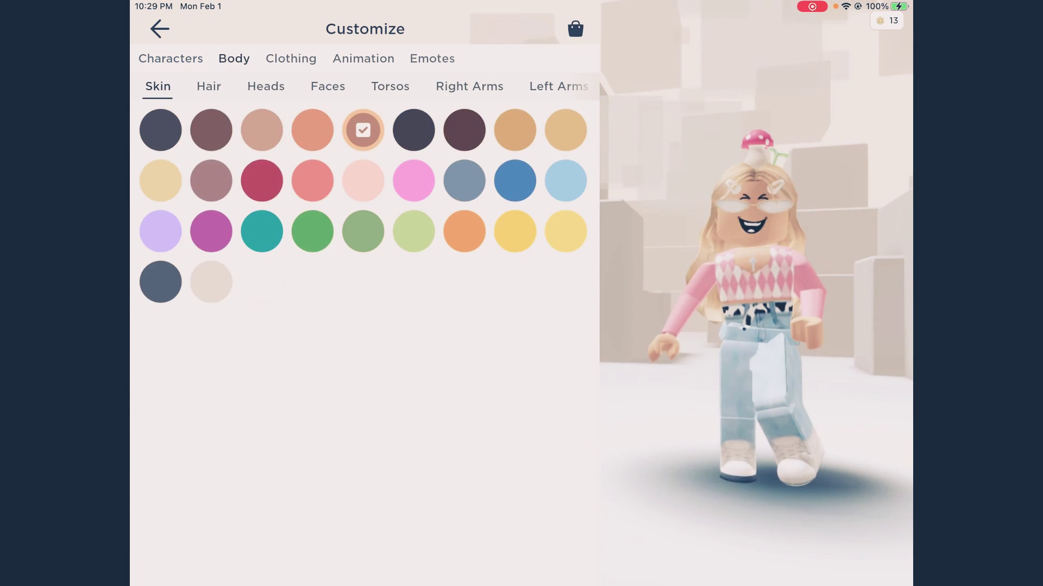
{"action": "left_click", "coordinate": [291, 57]}
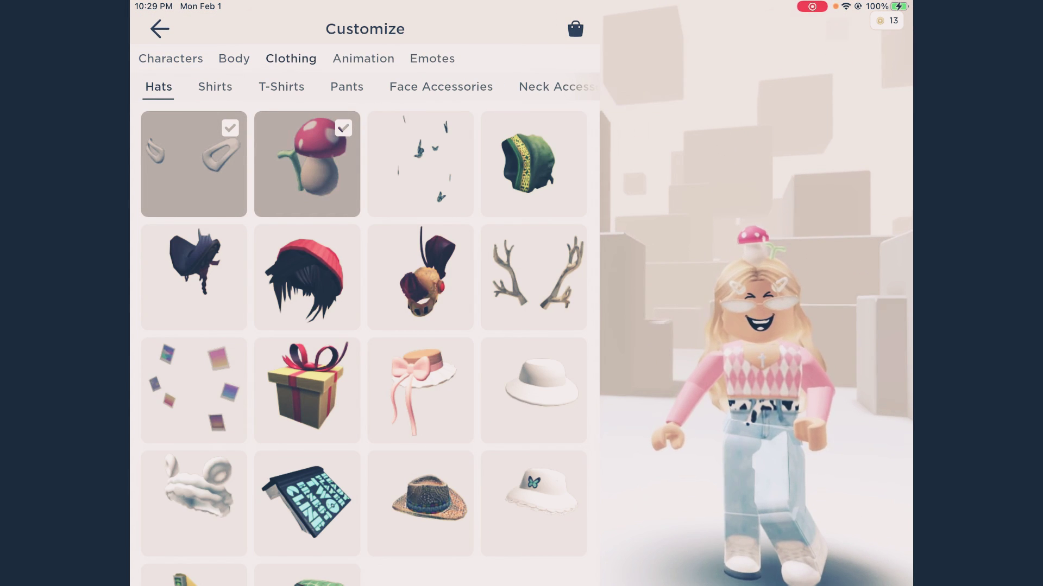
Browse the owned T-shirts and neck accessories, then switch to ibisPaint
{"action": "left_click", "coordinate": [281, 87]}
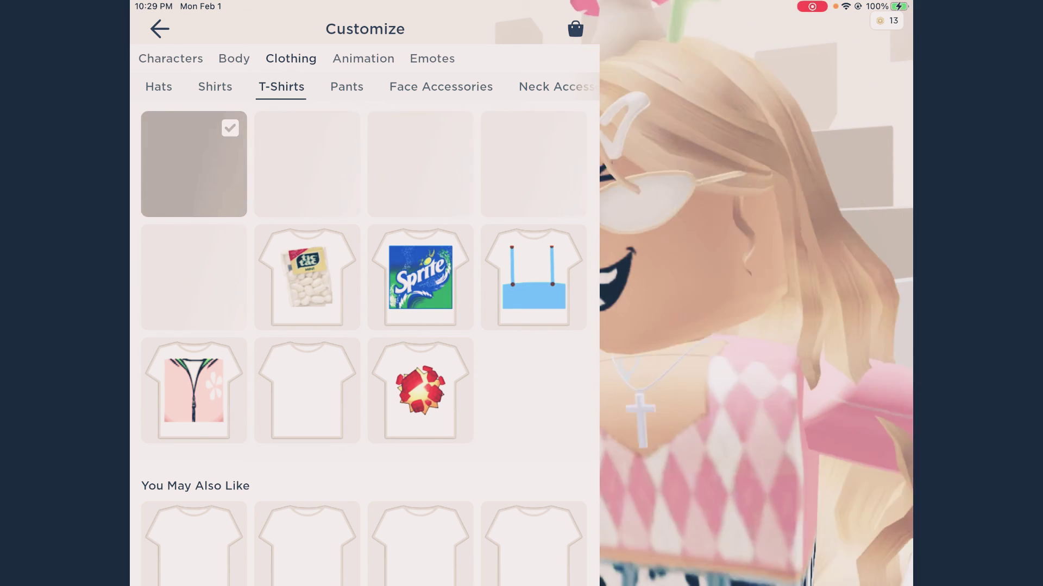
{"action": "left_click", "coordinate": [440, 87]}
{"action": "left_click", "coordinate": [557, 87]}
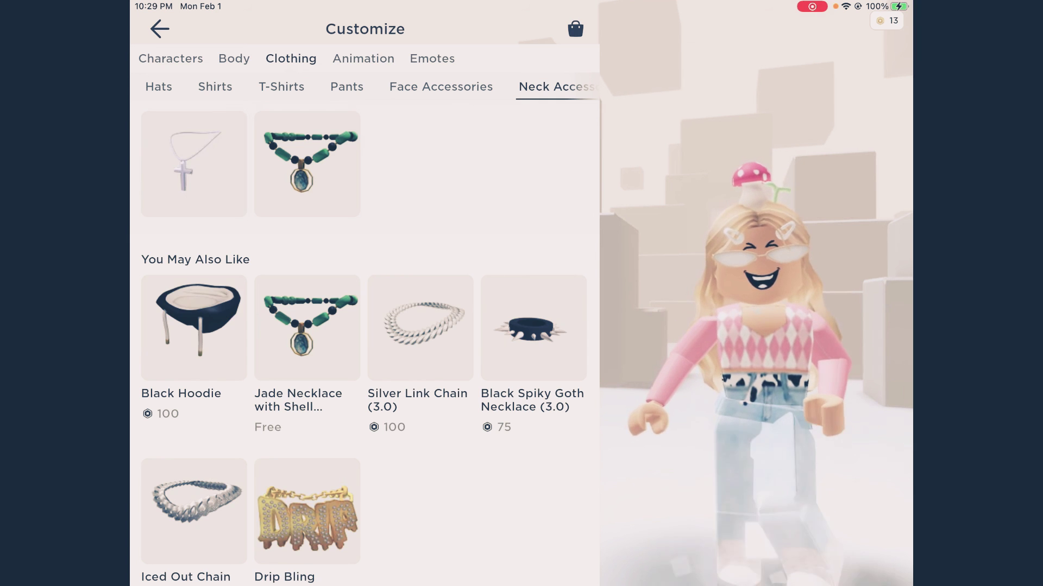
{"action": "left_click", "coordinate": [215, 87]}
{"action": "left_click", "coordinate": [281, 86]}
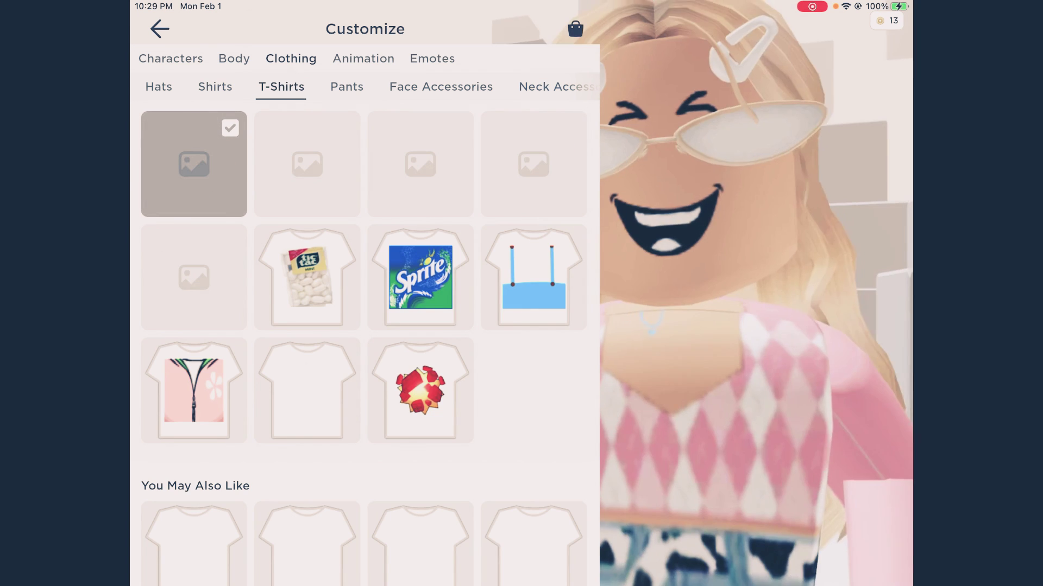
{"action": "left_click_drag", "start_coordinate": [521, 585], "coordinate": [521, 538]}
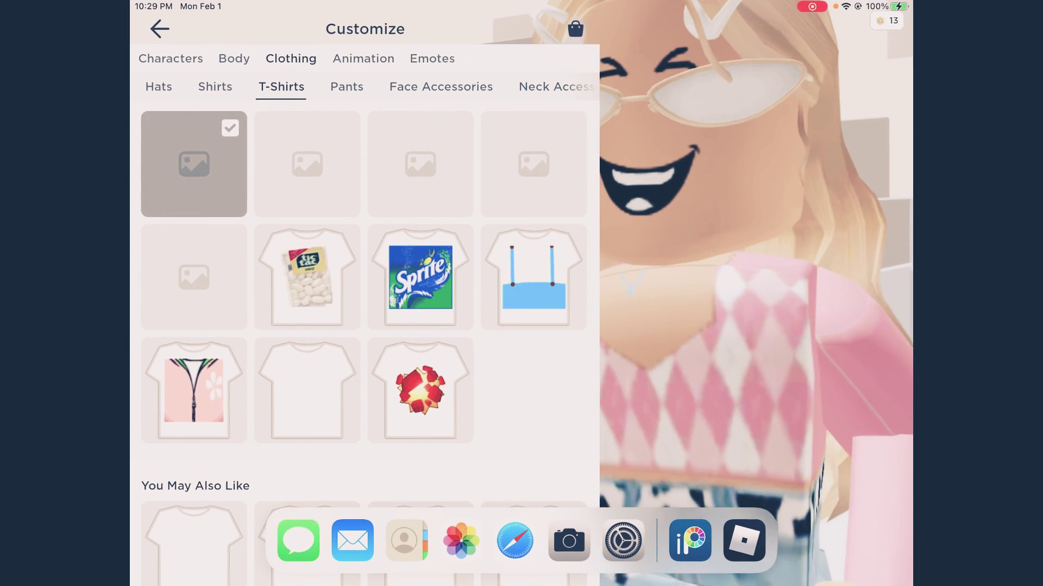
{"action": "left_click", "coordinate": [689, 541]}
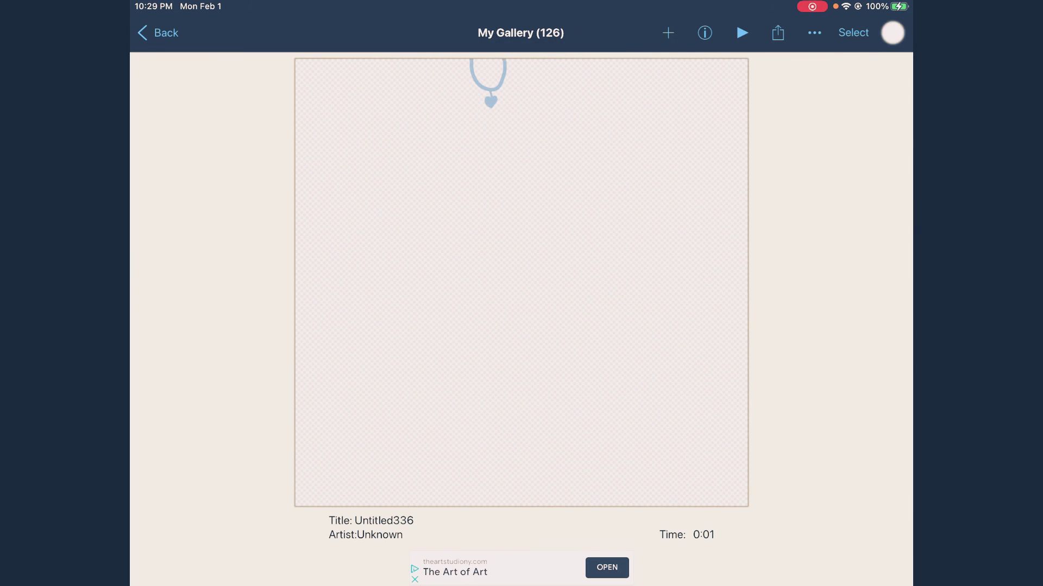
Open Untitled336, erase the heart-pendant necklace, and bring up the save options
{"action": "left_click", "coordinate": [521, 282]}
{"action": "scroll", "coordinate": [521, 244], "scroll_direction": "up", "scroll_amount": 5}
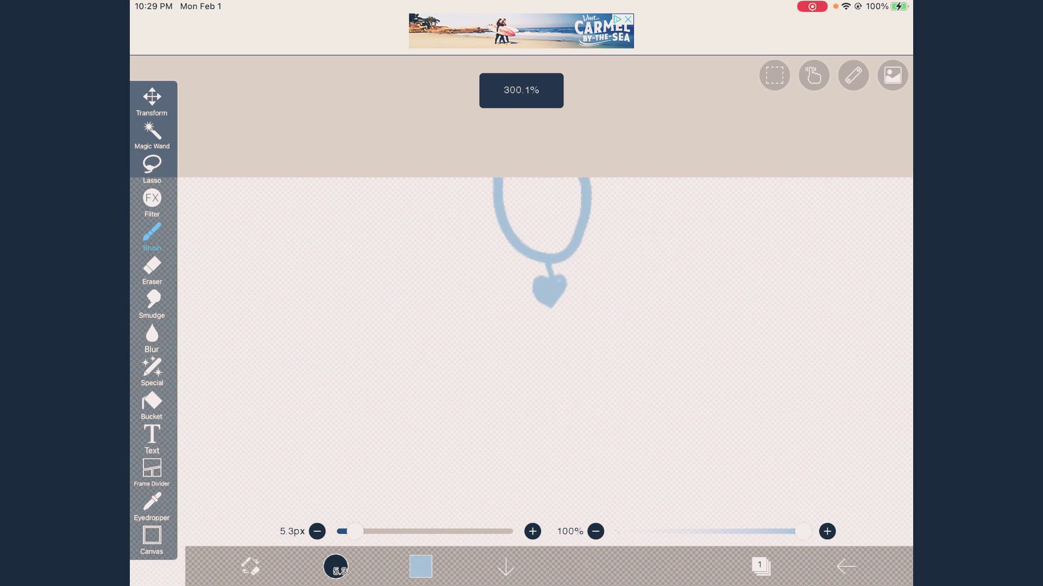
{"action": "left_click_drag", "start_coordinate": [456, 424], "coordinate": [425, 446]}
{"action": "scroll", "coordinate": [522, 326], "scroll_direction": "down", "scroll_amount": 3}
{"action": "scroll", "coordinate": [521, 326], "scroll_direction": "down", "scroll_amount": 3}
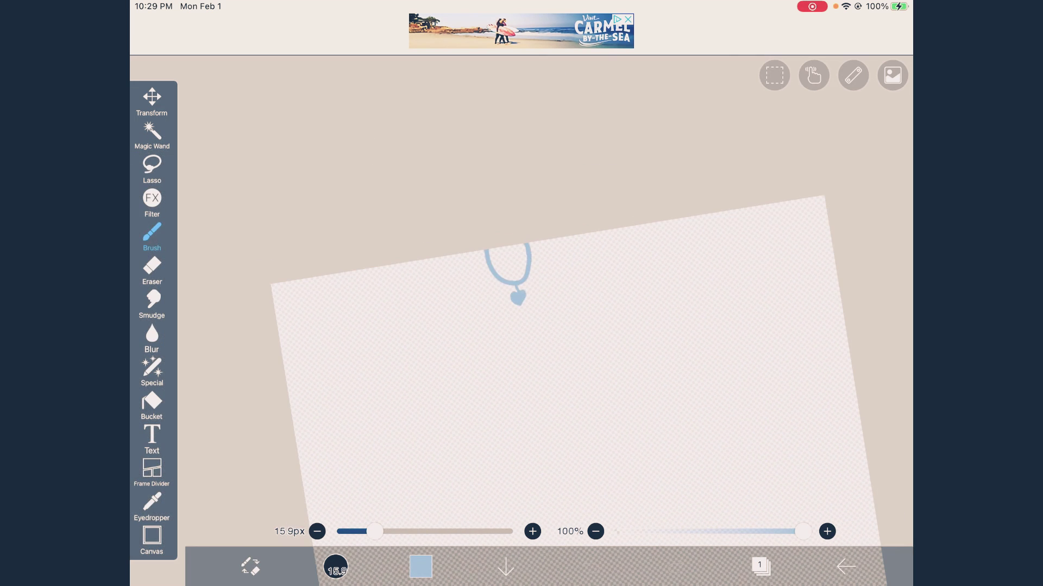
{"action": "left_click_drag", "start_coordinate": [570, 367], "coordinate": [587, 343]}
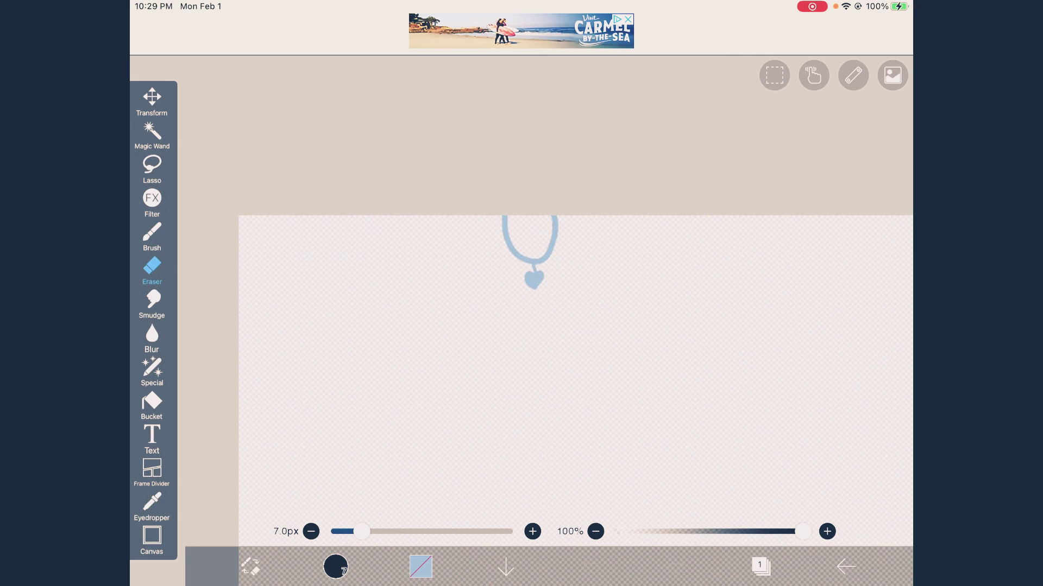
{"action": "left_click_drag", "start_coordinate": [421, 447], "coordinate": [542, 262]}
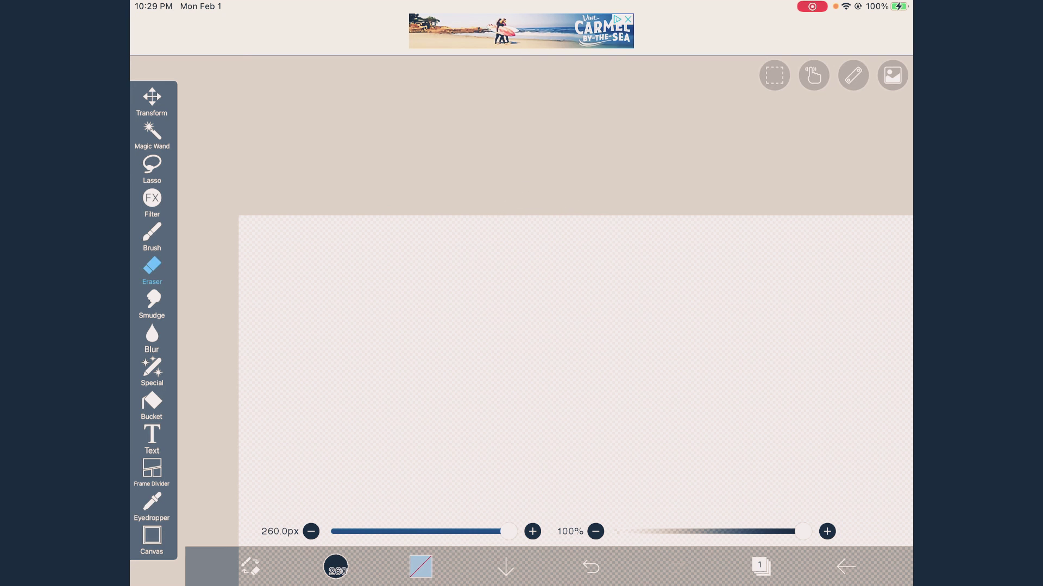
{"action": "scroll", "coordinate": [522, 367], "scroll_direction": "down", "scroll_amount": 2}
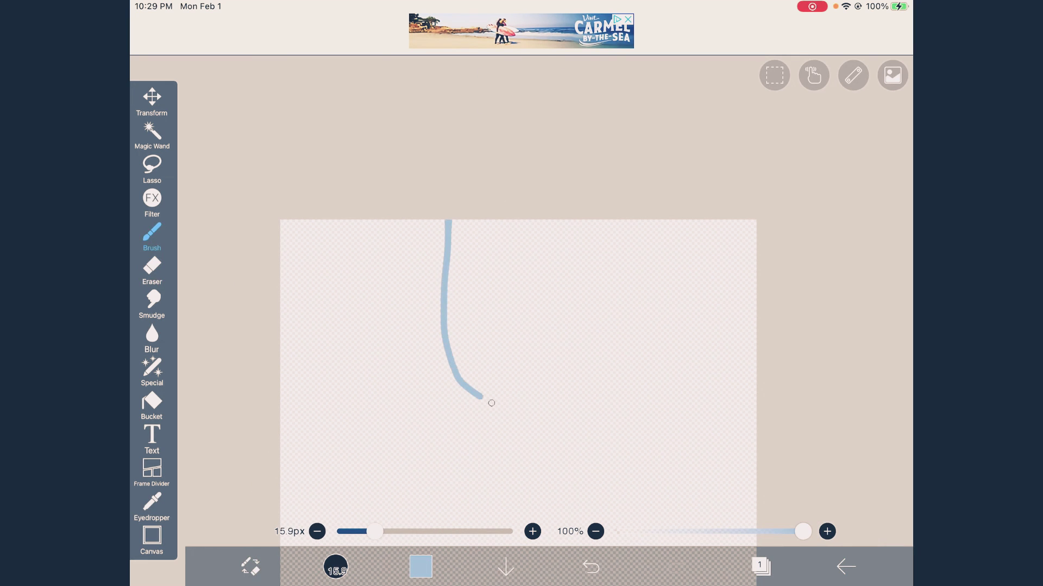
{"action": "scroll", "coordinate": [521, 326], "scroll_direction": "up", "scroll_amount": 3}
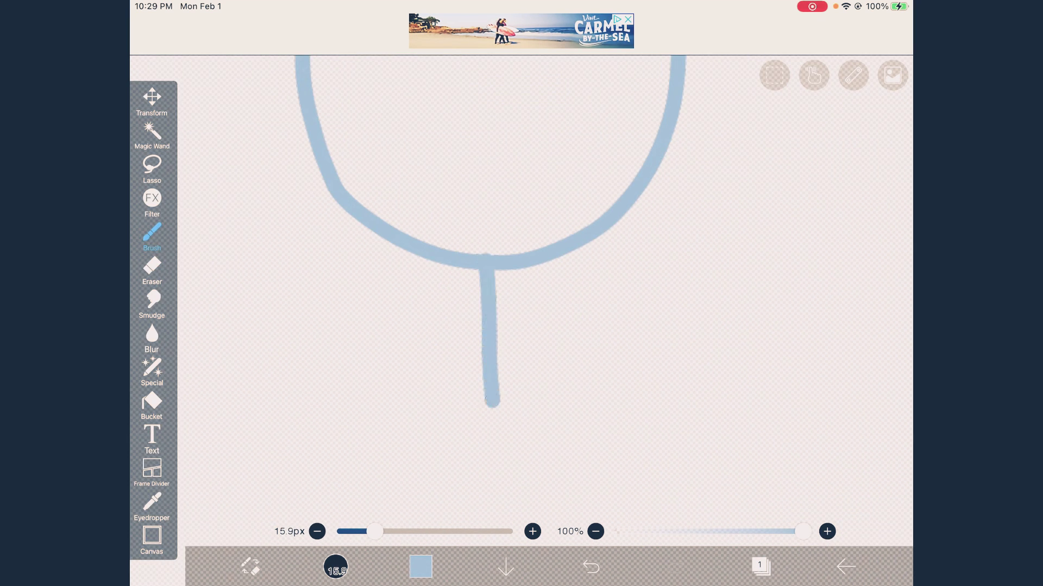
{"action": "scroll", "coordinate": [522, 325], "scroll_direction": "down", "scroll_amount": 3}
{"action": "left_click", "coordinate": [846, 566]}
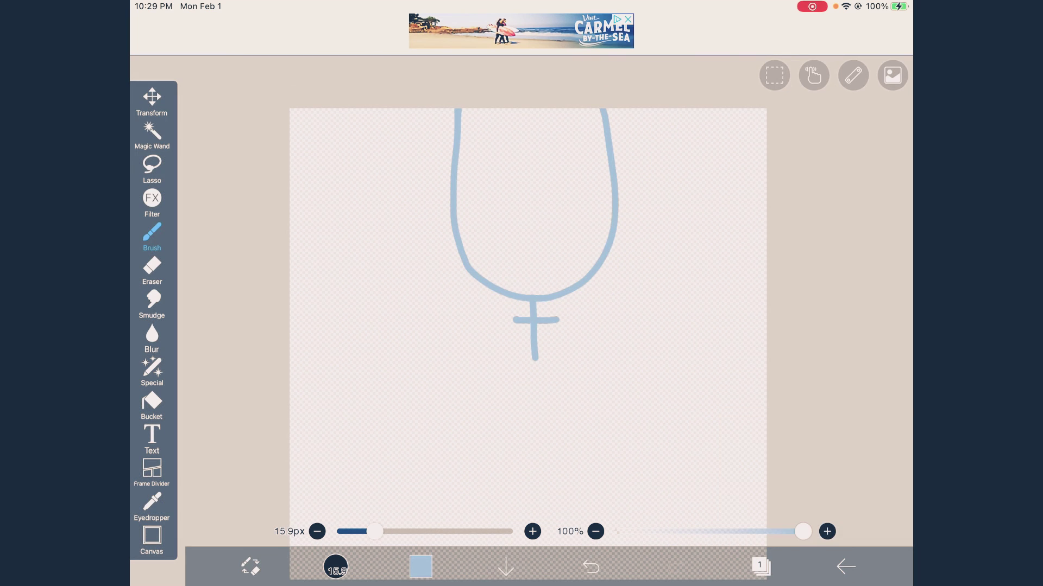
{"action": "left_click_drag", "start_coordinate": [521, 582], "coordinate": [521, 505]}
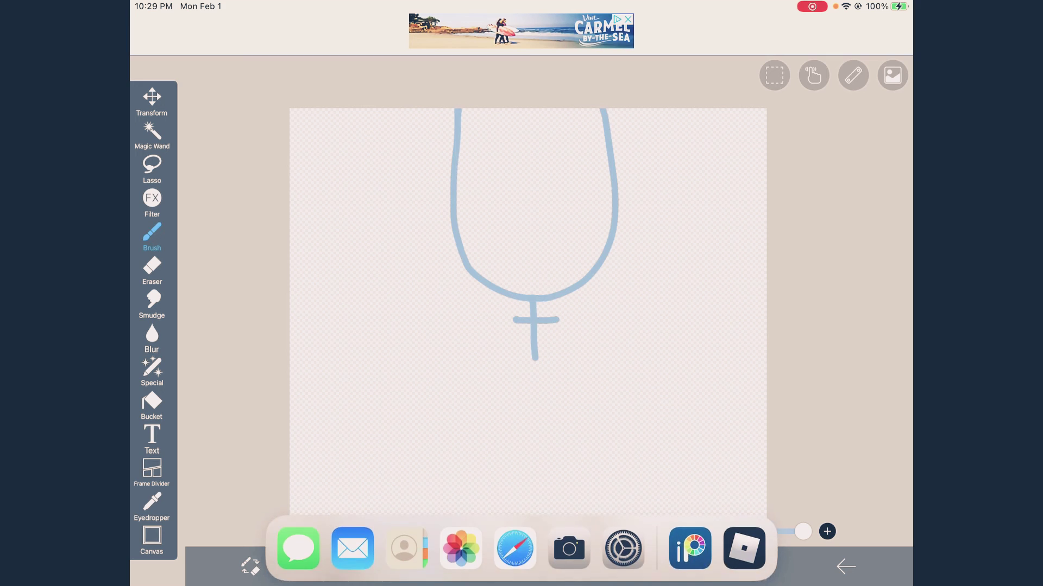
Attach the cross necklace drawing from Photos to a new Roblox T-shirt
{"action": "left_click", "coordinate": [515, 484]}
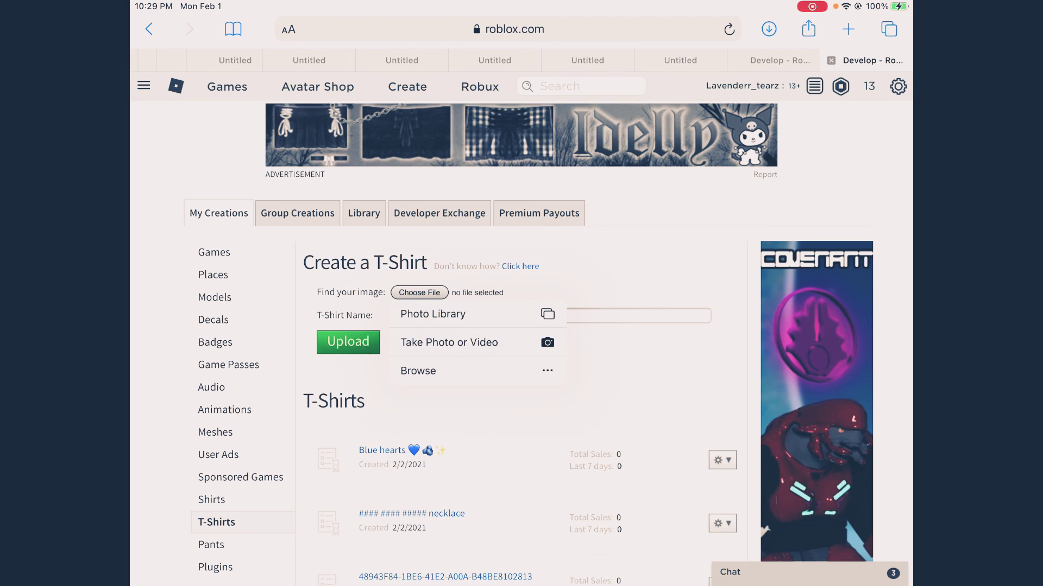
{"action": "left_click", "coordinate": [446, 309]}
{"action": "left_click", "coordinate": [587, 290]}
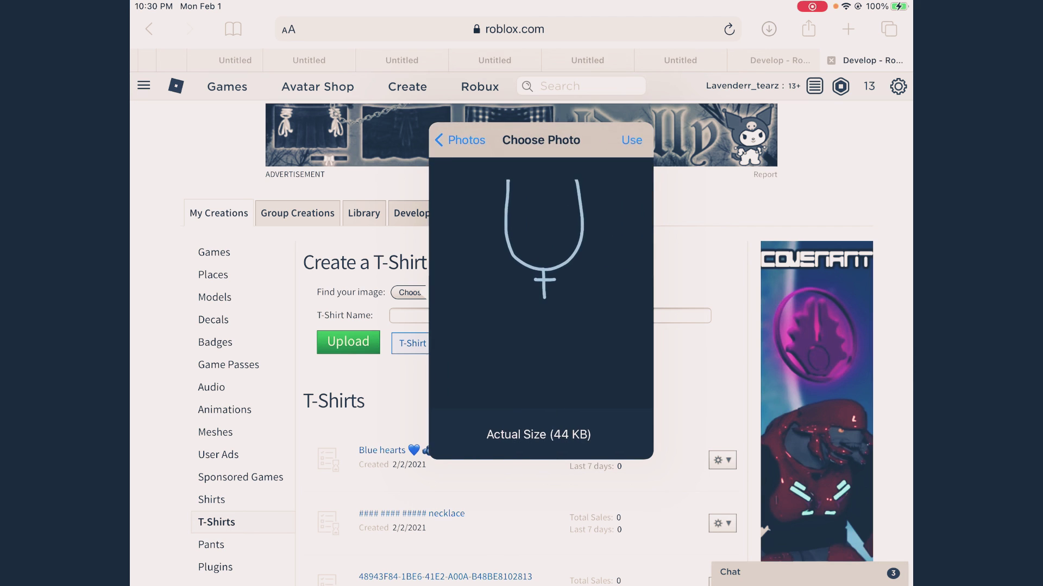
{"action": "left_click", "coordinate": [637, 141]}
Rename the T-shirt to 'Cross' and upload it
{"action": "left_click", "coordinate": [479, 315]}
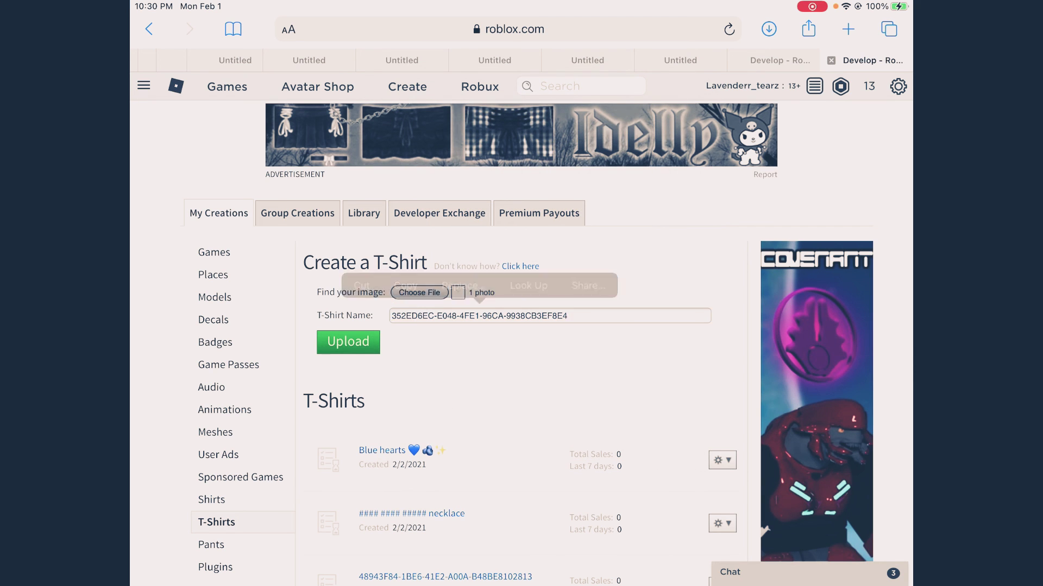
{"action": "key", "text": "BackSpace"}
{"action": "type", "text": "C r"}
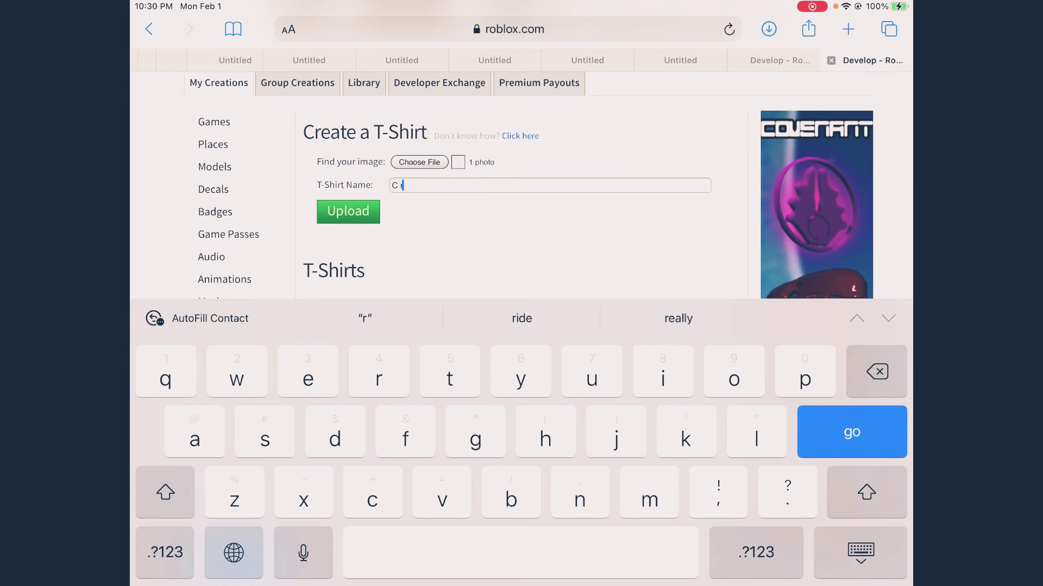
{"action": "type", "text": " o s"}
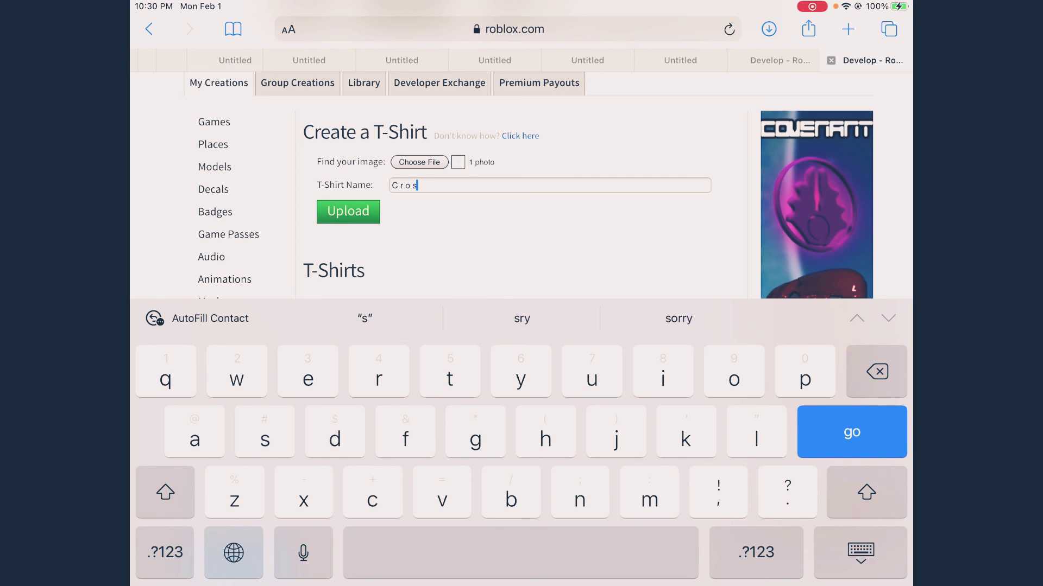
{"action": "type", "text": " s"}
{"action": "left_click", "coordinate": [348, 211]}
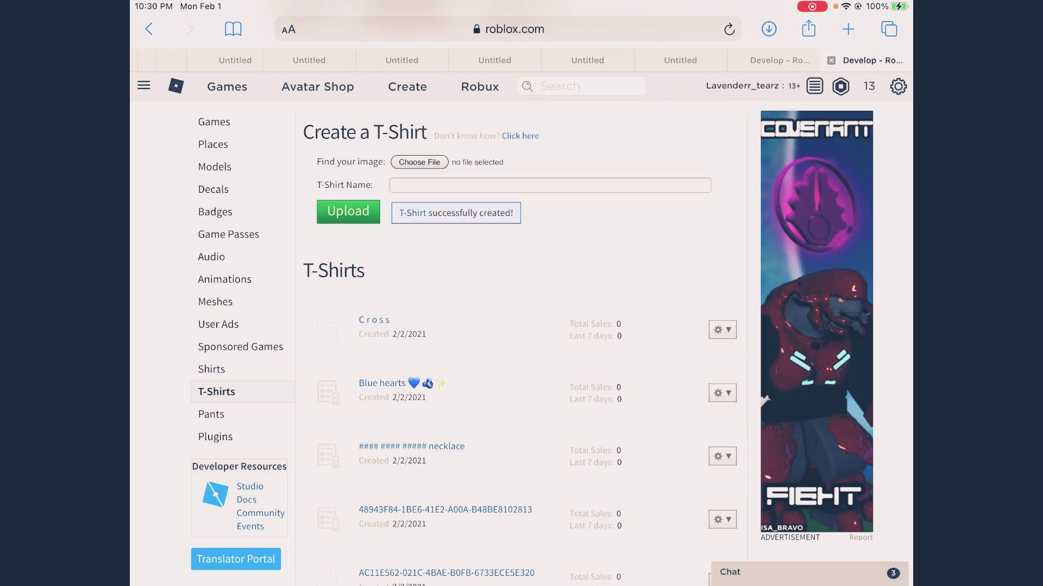
{"action": "left_click_drag", "start_coordinate": [521, 583], "coordinate": [522, 326]}
Open the owned T-shirts in the Roblox app's avatar clothing customization
{"action": "left_click_drag", "start_coordinate": [716, 187], "coordinate": [716, 16]}
{"action": "left_click", "coordinate": [521, 408]}
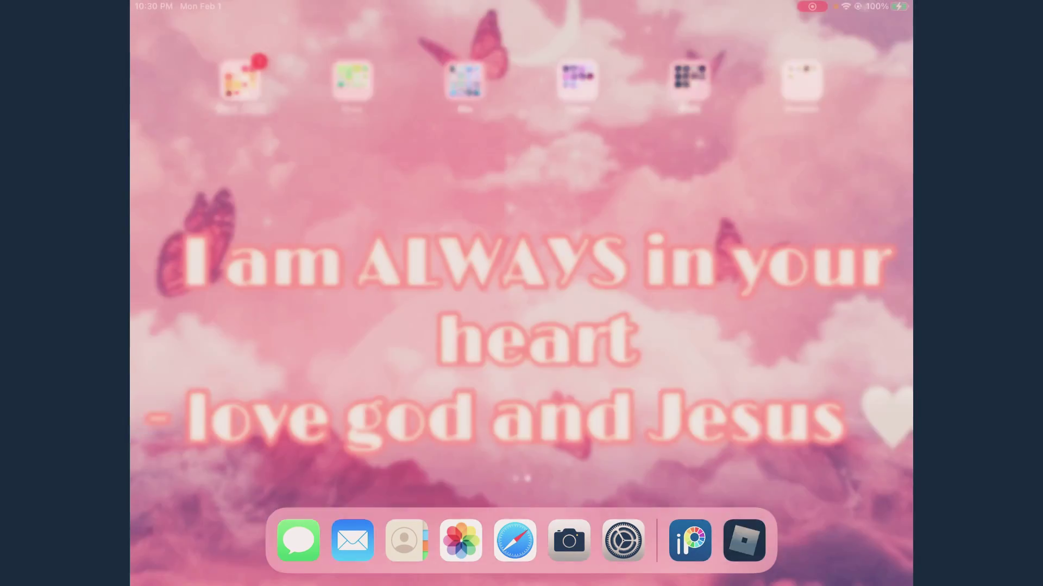
{"action": "left_click", "coordinate": [744, 537]}
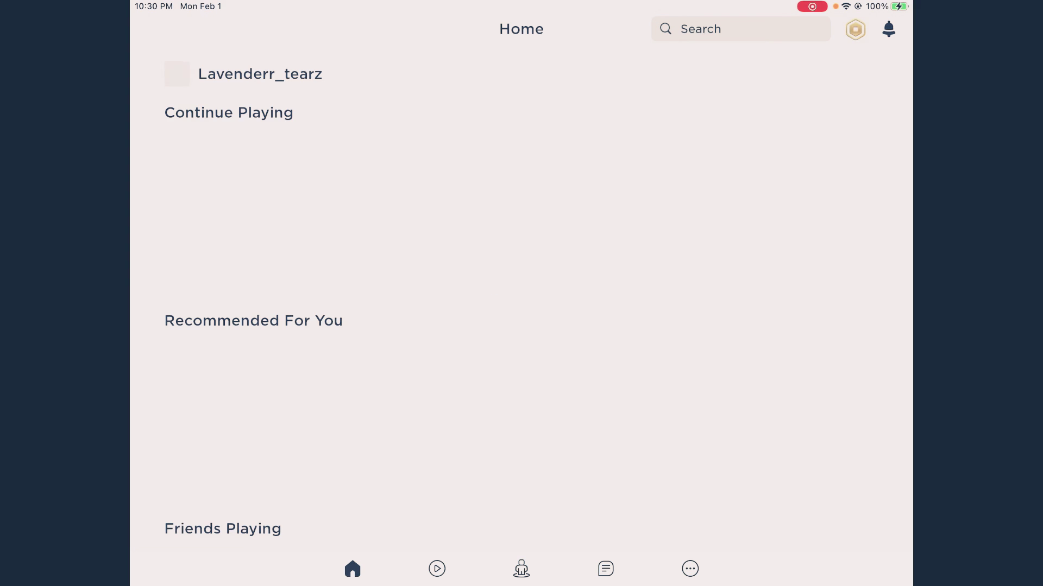
{"action": "left_click", "coordinate": [522, 570]}
{"action": "left_click", "coordinate": [251, 326]}
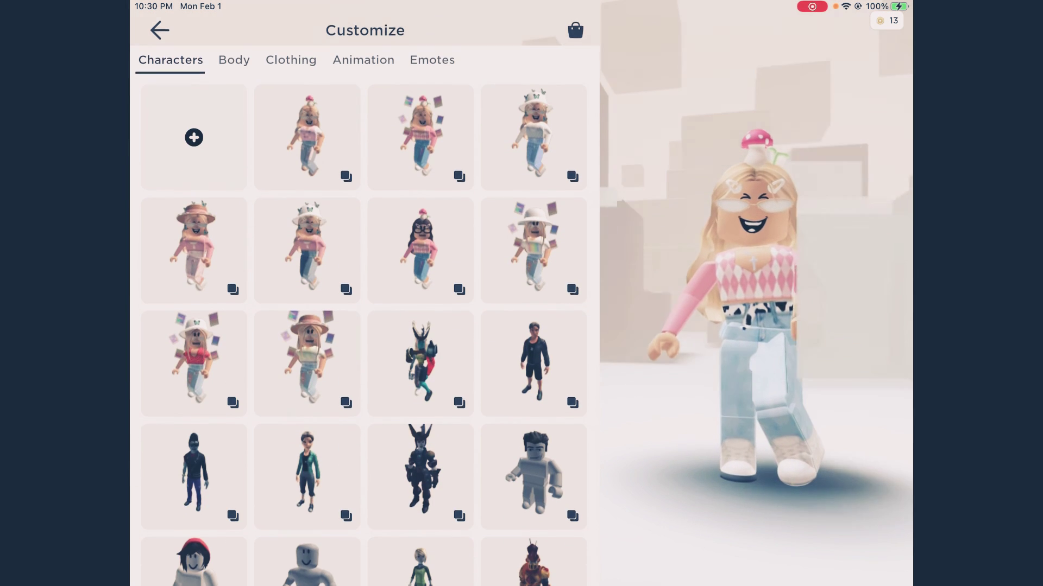
{"action": "left_click", "coordinate": [290, 59]}
{"action": "left_click", "coordinate": [282, 87]}
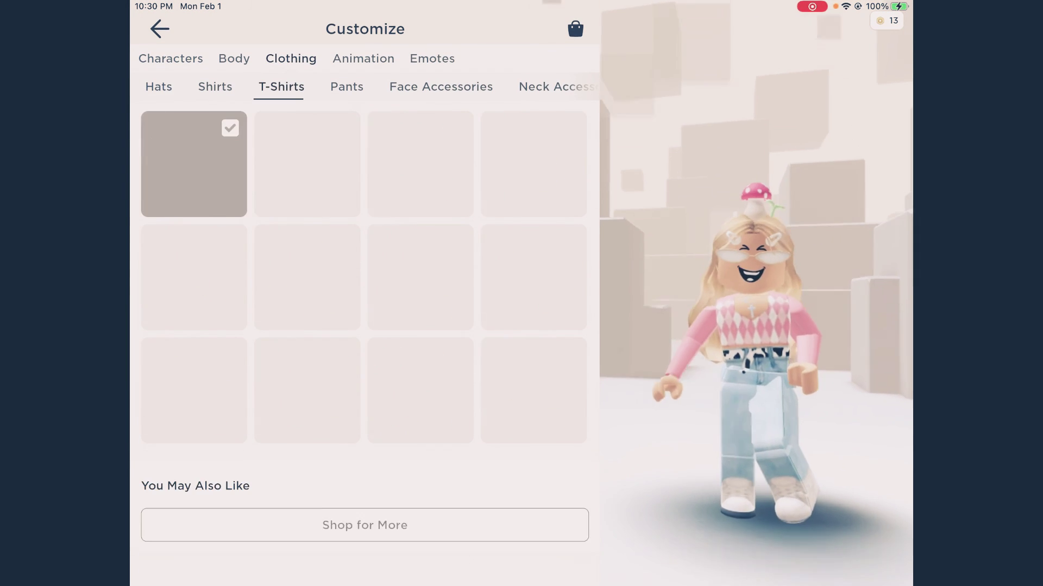
Try on the other T-shirts, then dress the avatar in the cross necklace T-shirt
{"action": "left_click", "coordinate": [194, 164]}
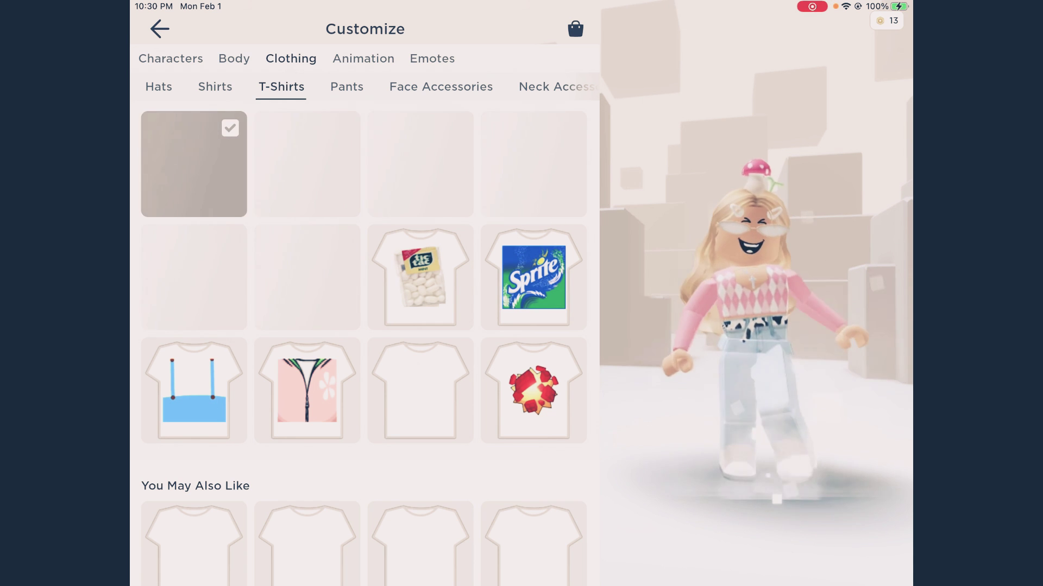
{"action": "left_click", "coordinate": [194, 164]}
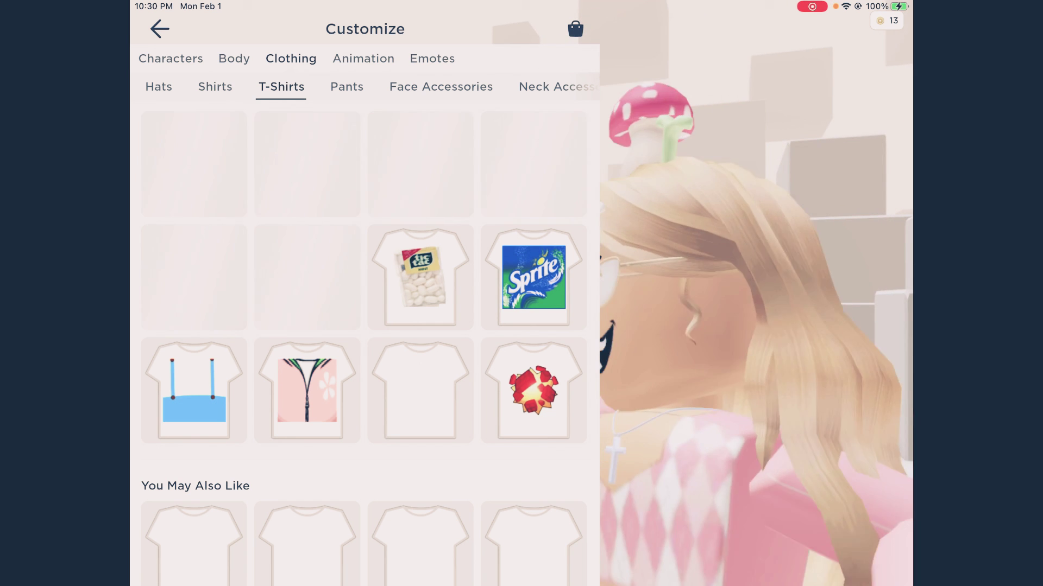
{"action": "left_click", "coordinate": [307, 164]}
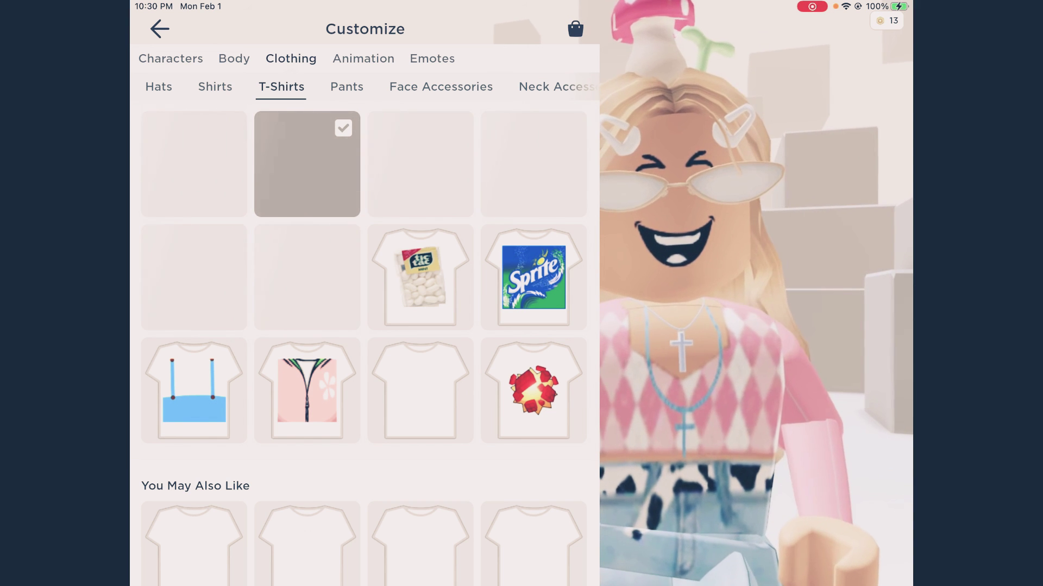
{"action": "left_click", "coordinate": [194, 164]}
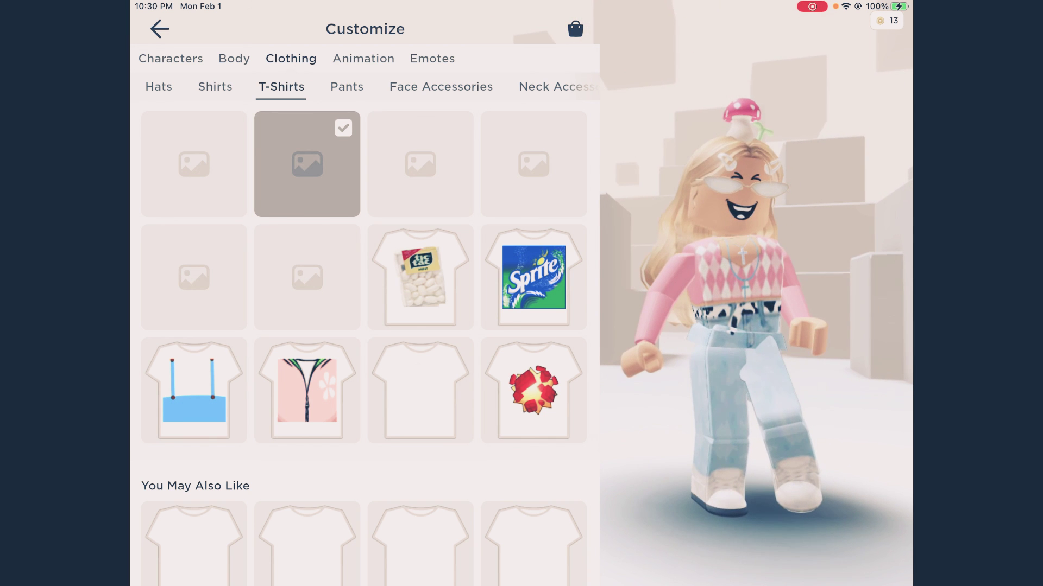
{"action": "left_click", "coordinate": [419, 389]}
{"action": "left_click", "coordinate": [420, 164]}
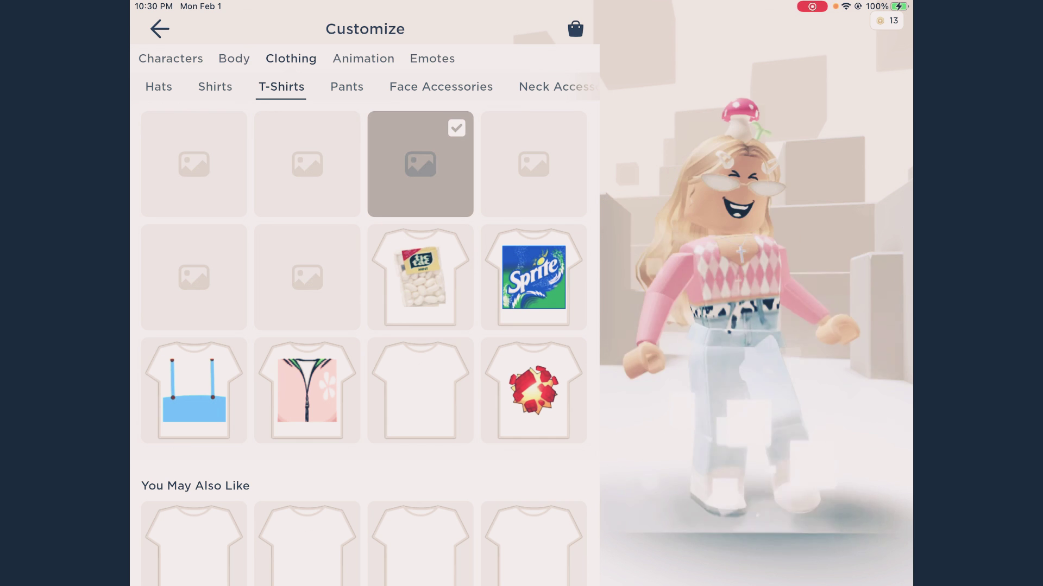
{"action": "left_click", "coordinate": [307, 164]}
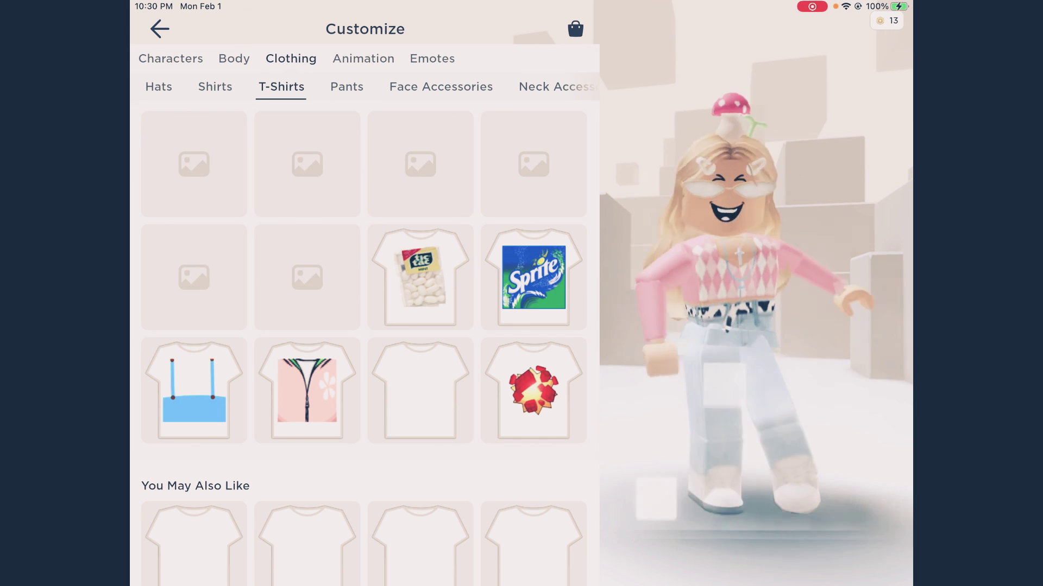
{"action": "left_click", "coordinate": [306, 164]}
{"action": "left_click", "coordinate": [306, 164]}
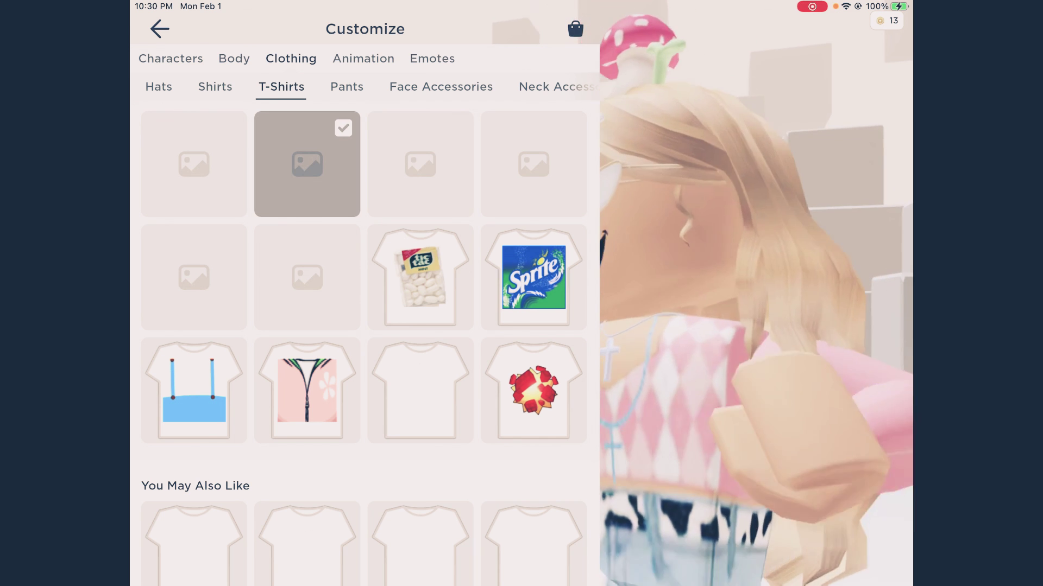
Preview the Fashionable emote from the Shop's Emotes list
{"action": "left_click", "coordinate": [160, 28]}
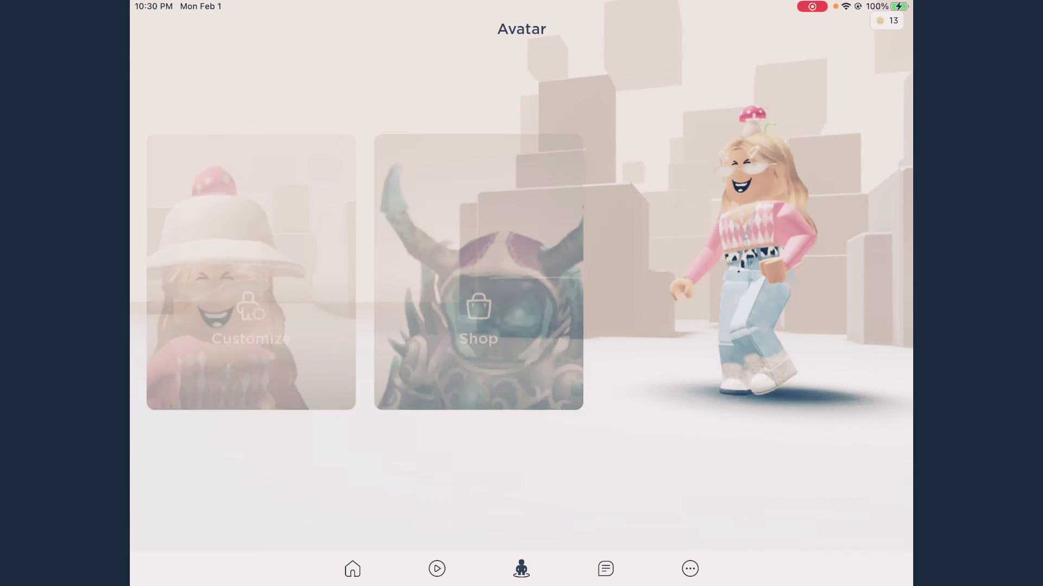
{"action": "left_click", "coordinate": [477, 310]}
{"action": "left_click", "coordinate": [501, 59]}
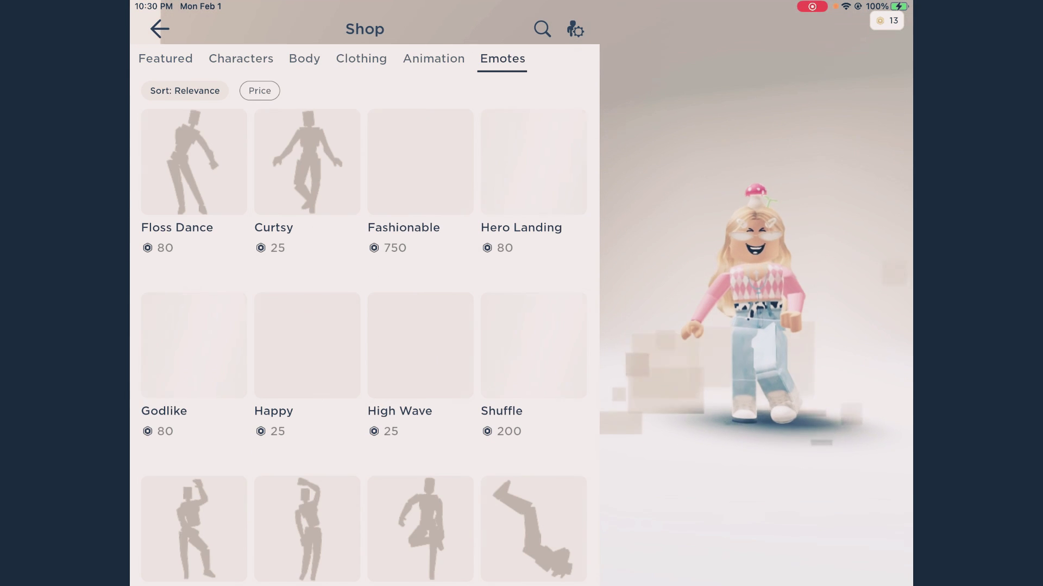
{"action": "left_click", "coordinate": [419, 162]}
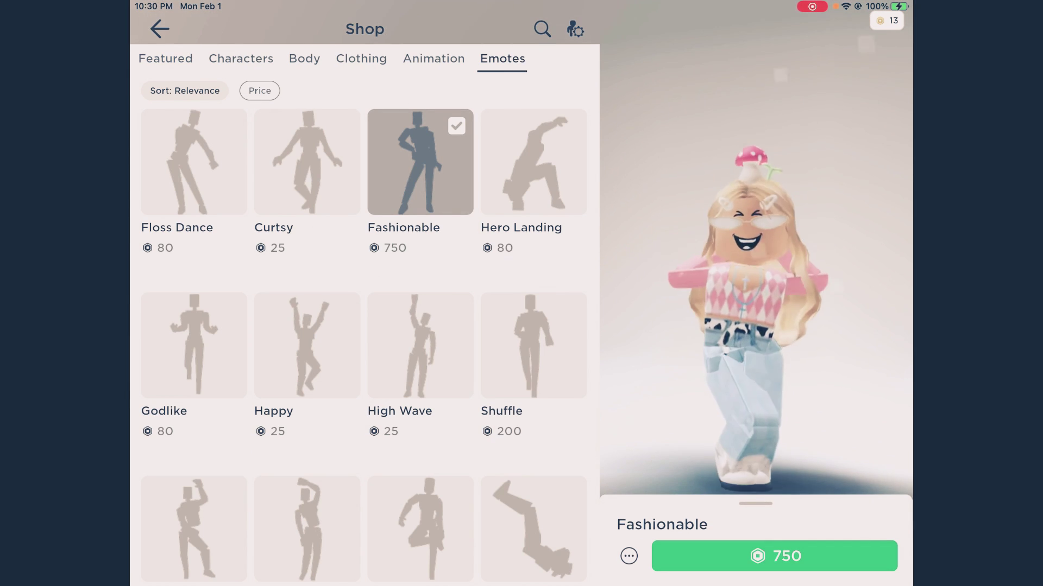